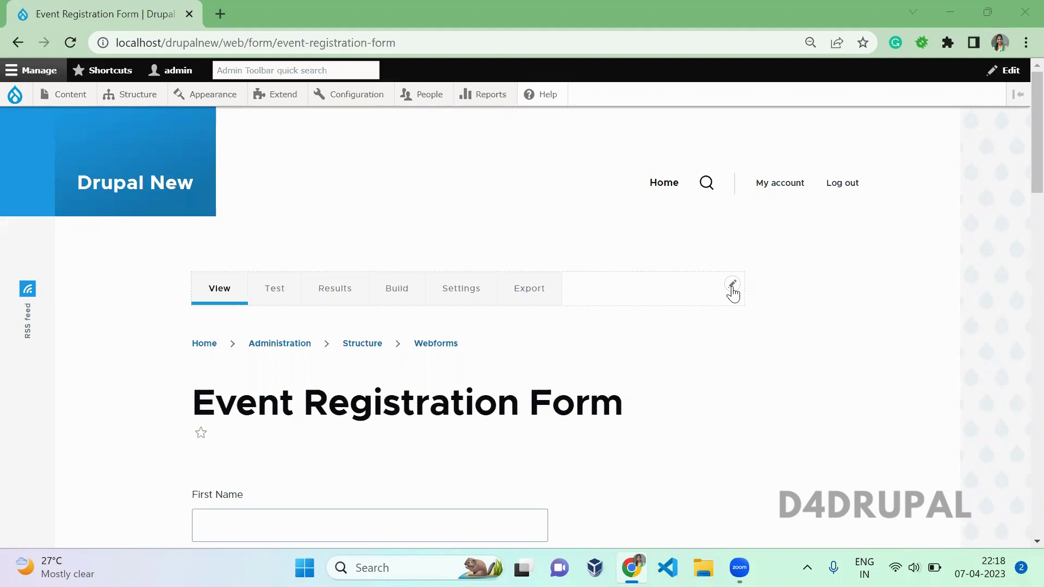
Step: Add a wizard page titled 'Page 1' to the Event Registration Form's elements
scroll(729, 421, down, 3)
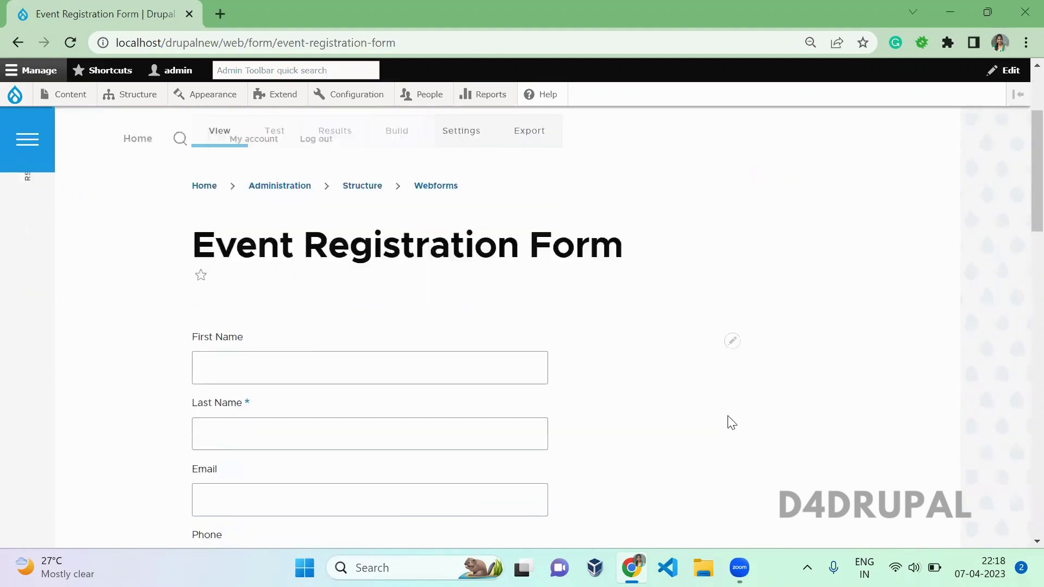
scroll(731, 422, down, 3)
scroll(731, 422, up, 5)
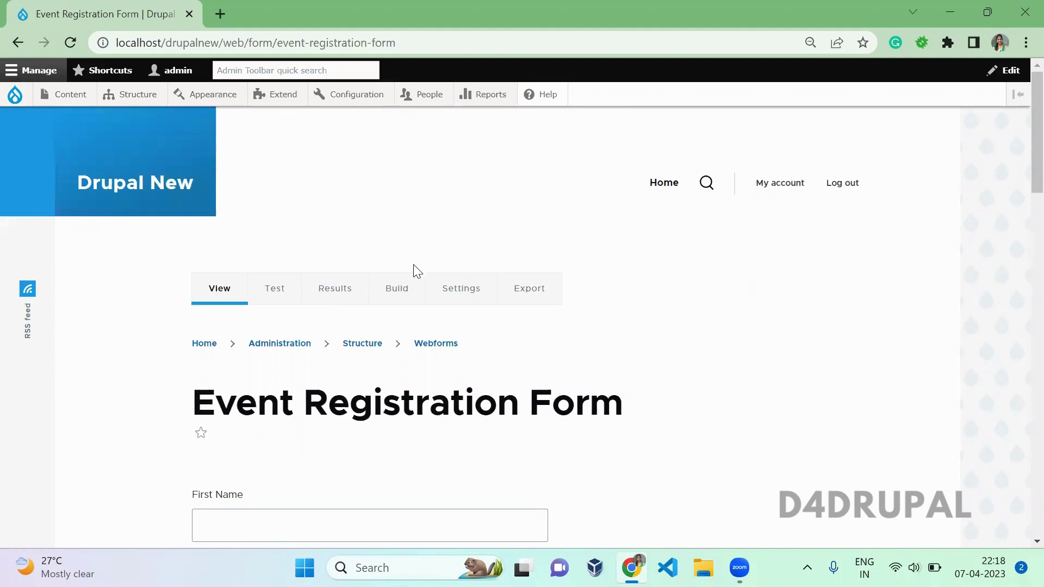
click(395, 291)
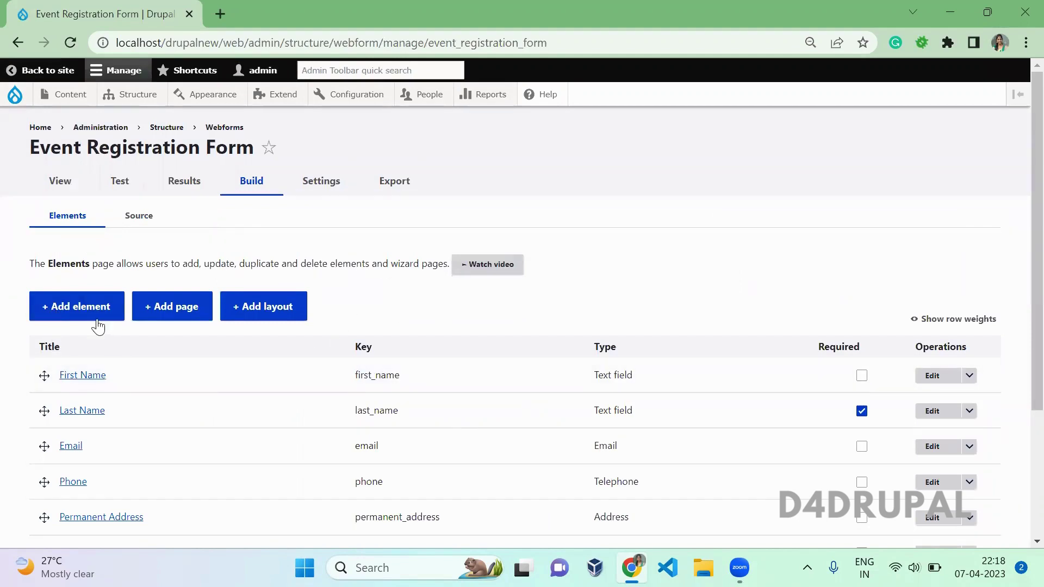
click(190, 306)
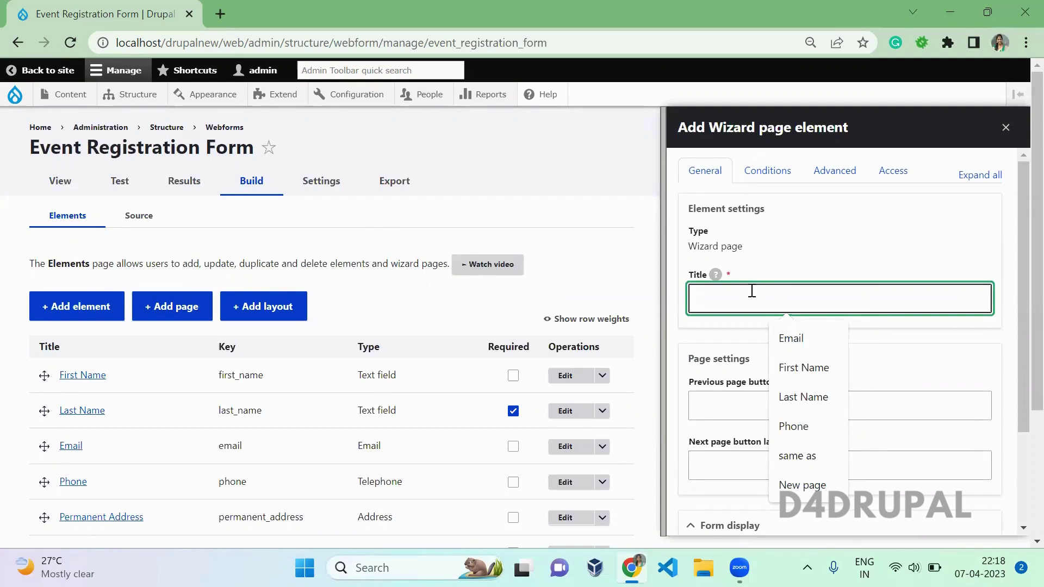
text(Page 1)
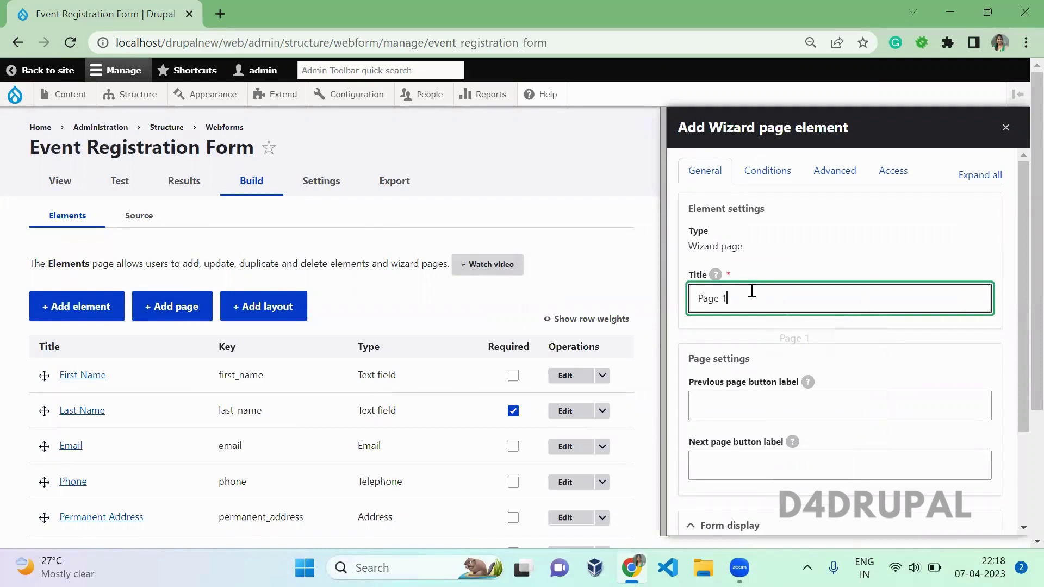
drag(1017, 218, 1017, 473)
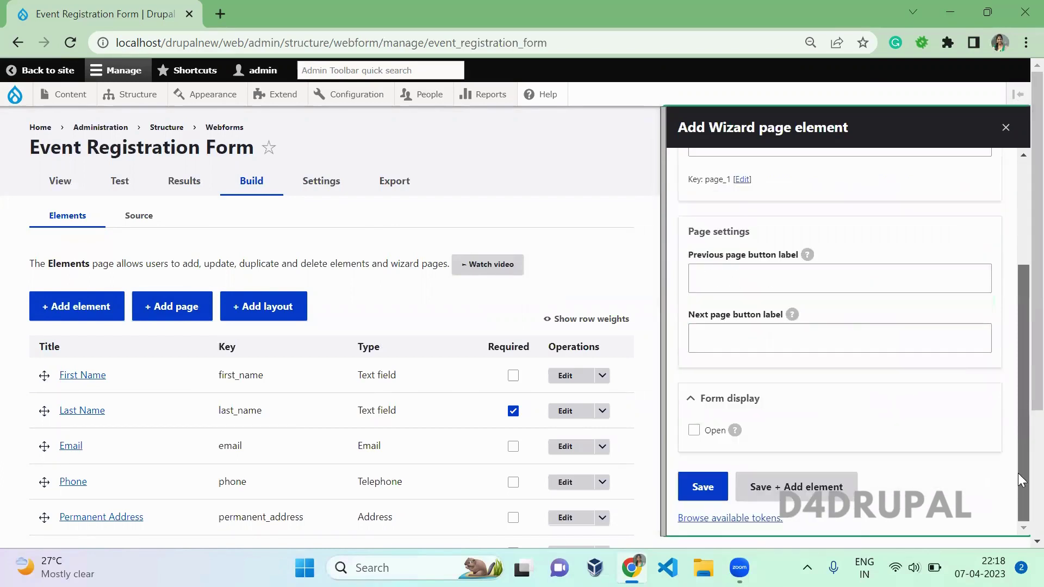
click(716, 484)
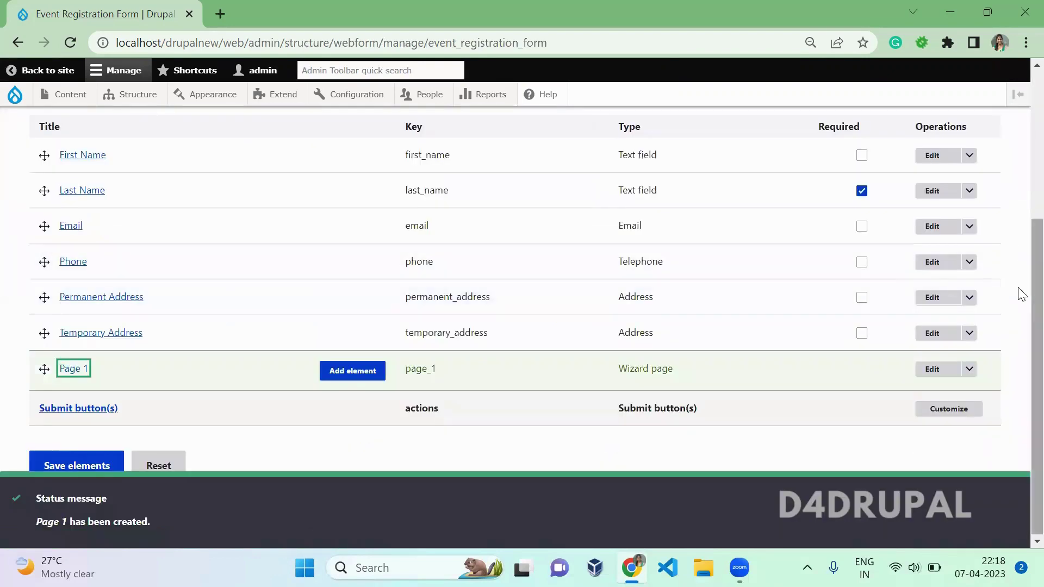
Step: Add a second wizard page titled 'Page 2' after Page 1
drag(1022, 291, 1022, 121)
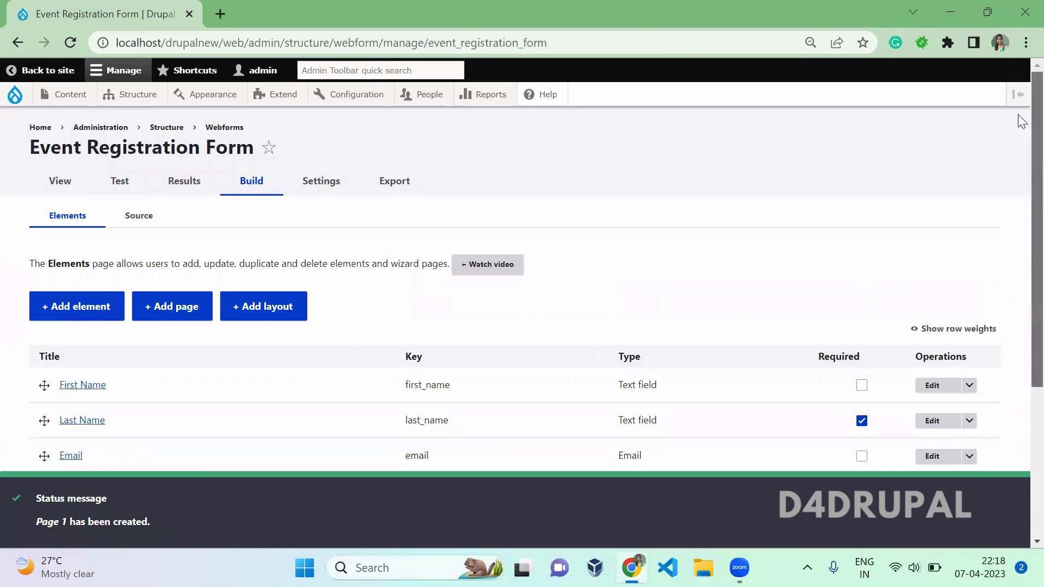
click(179, 306)
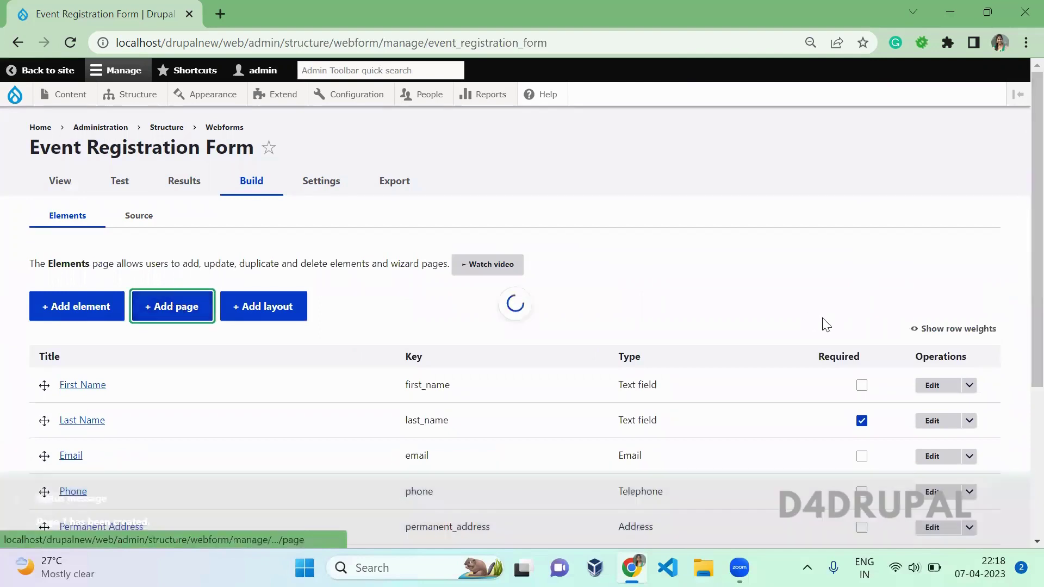
click(742, 310)
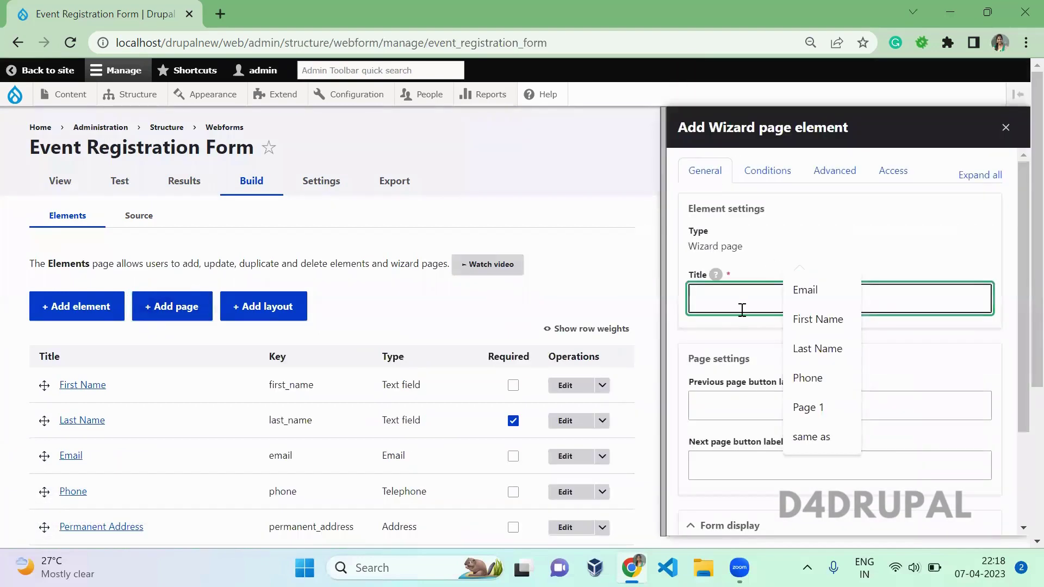
text(:Page)
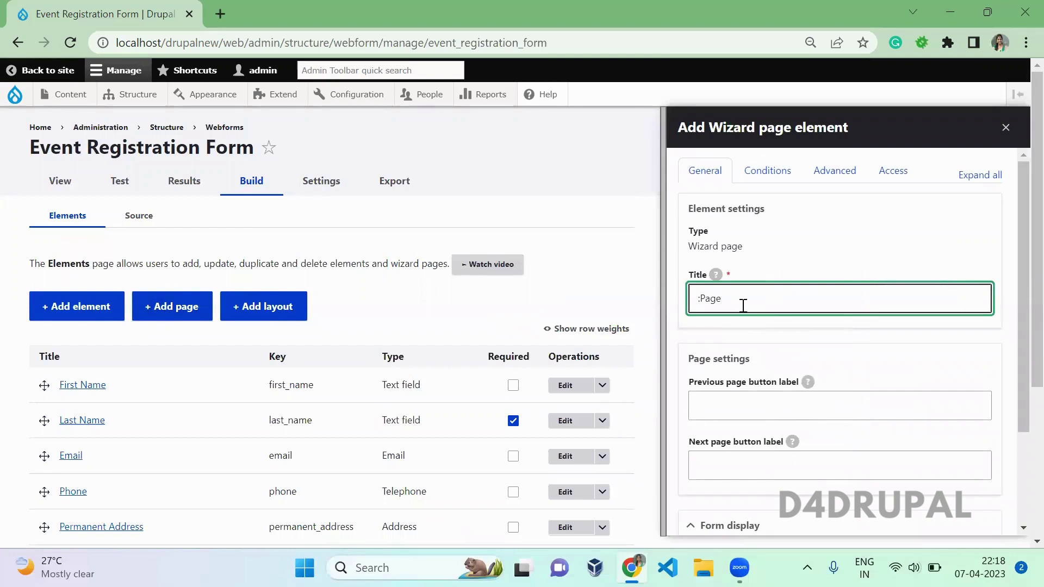
key(BackSpace)
text(Page 2)
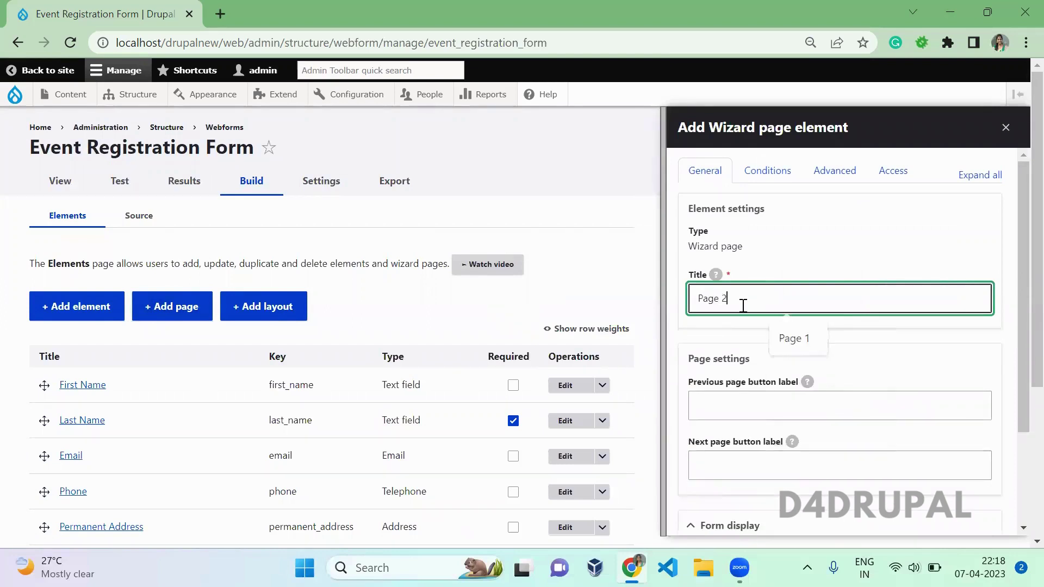
drag(1018, 366, 1018, 477)
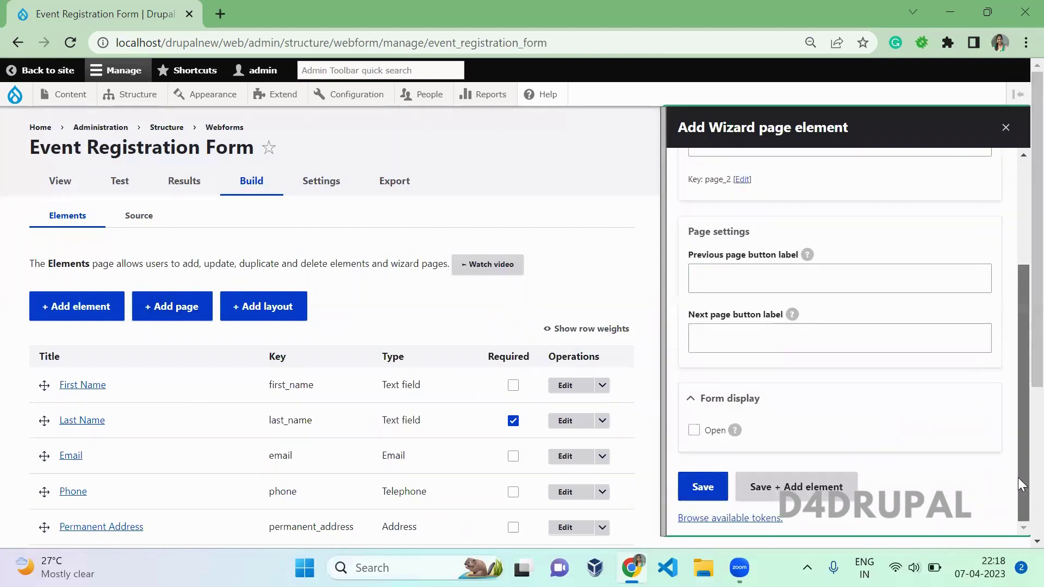
click(713, 482)
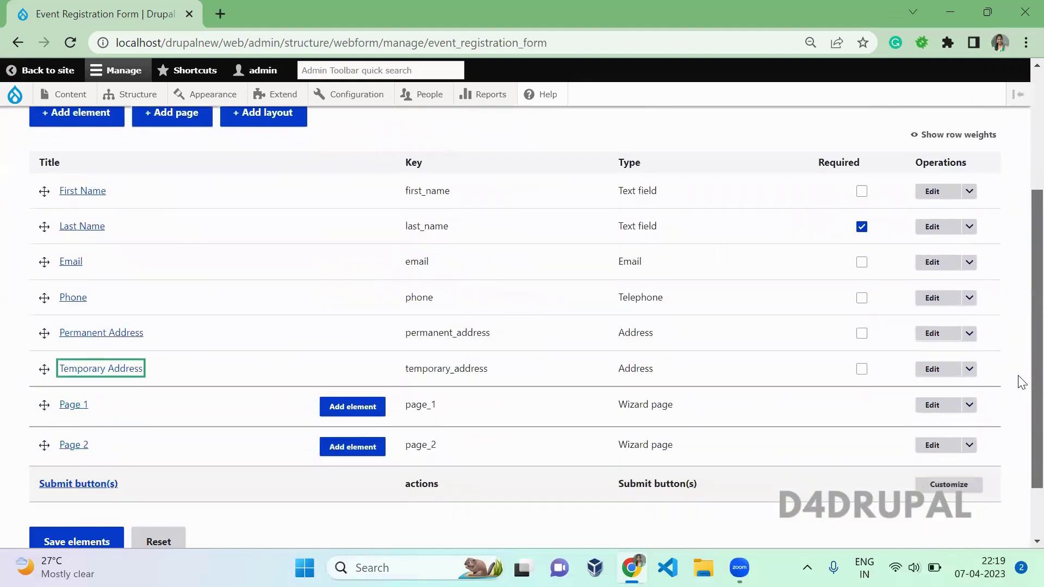
Step: Move Page 1 to the top and nest First Name, Last Name, Email and Phone under it
drag(43, 405, 51, 202)
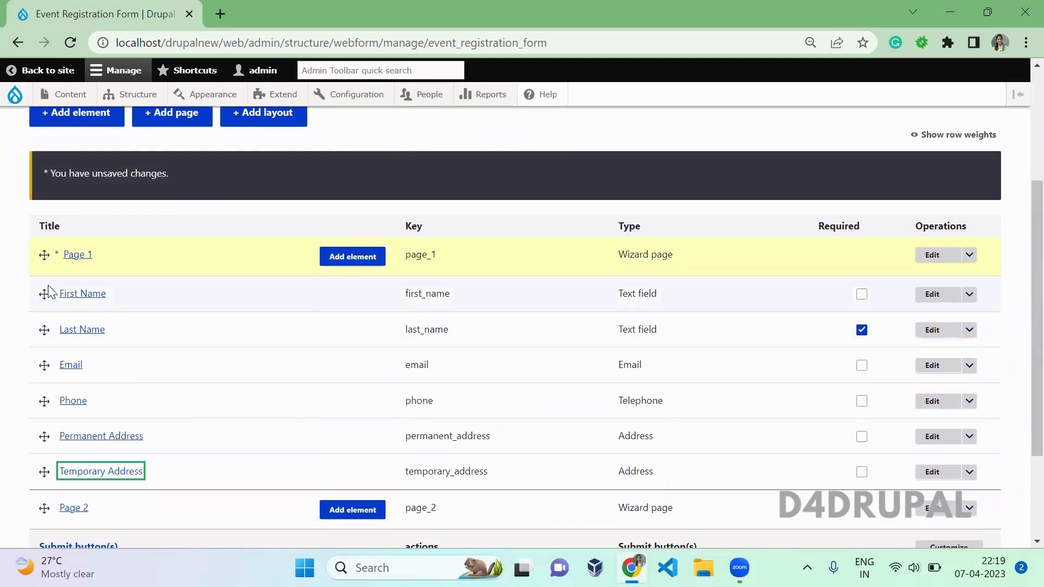
drag(48, 293, 115, 304)
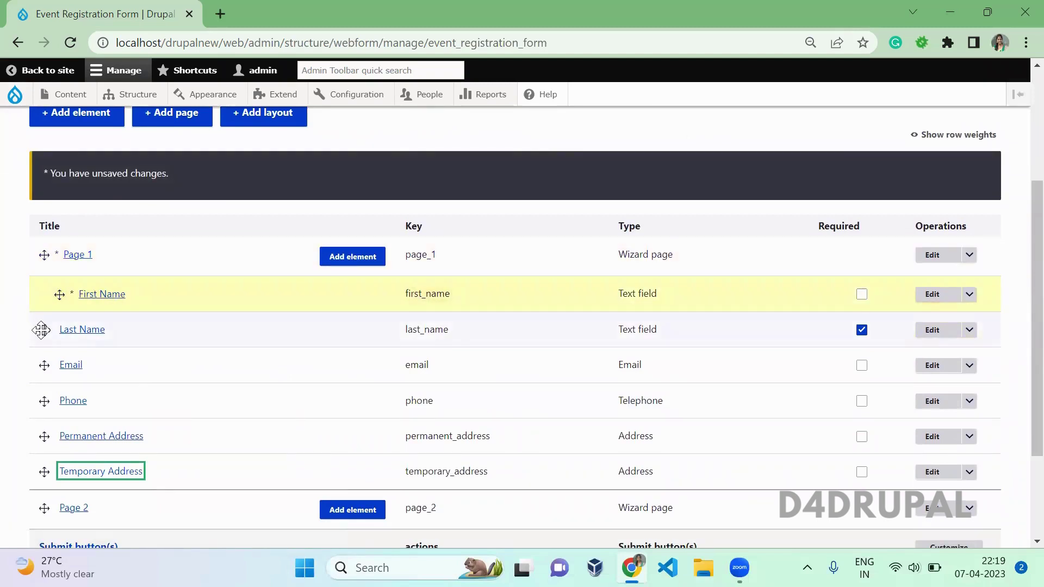
drag(40, 330, 84, 366)
drag(44, 400, 82, 408)
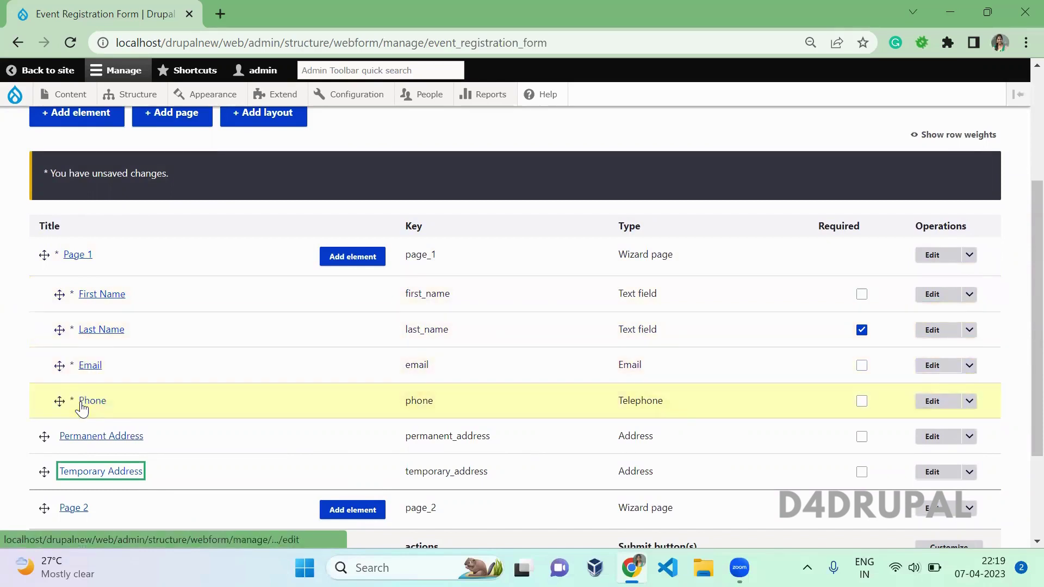
key(Tab)
key(Tab)
key(Tab)
key(Tab)
key(Tab)
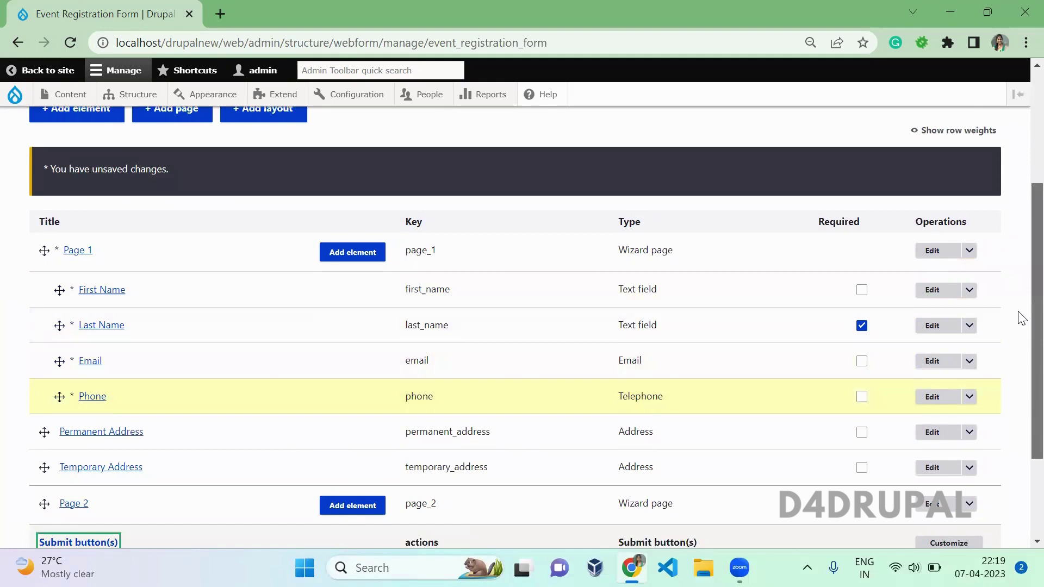
Step: Nest Permanent Address and Temporary Address under Page 2 and save the element arrangement
scroll(1020, 318, down, 3)
drag(44, 368, 44, 301)
drag(44, 336, 99, 349)
drag(44, 372, 102, 380)
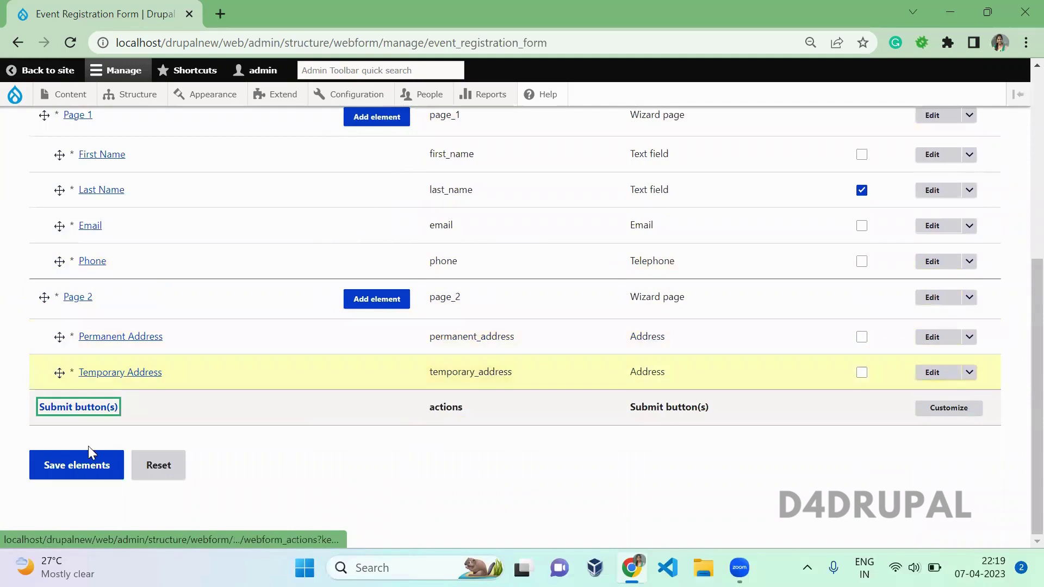
click(89, 465)
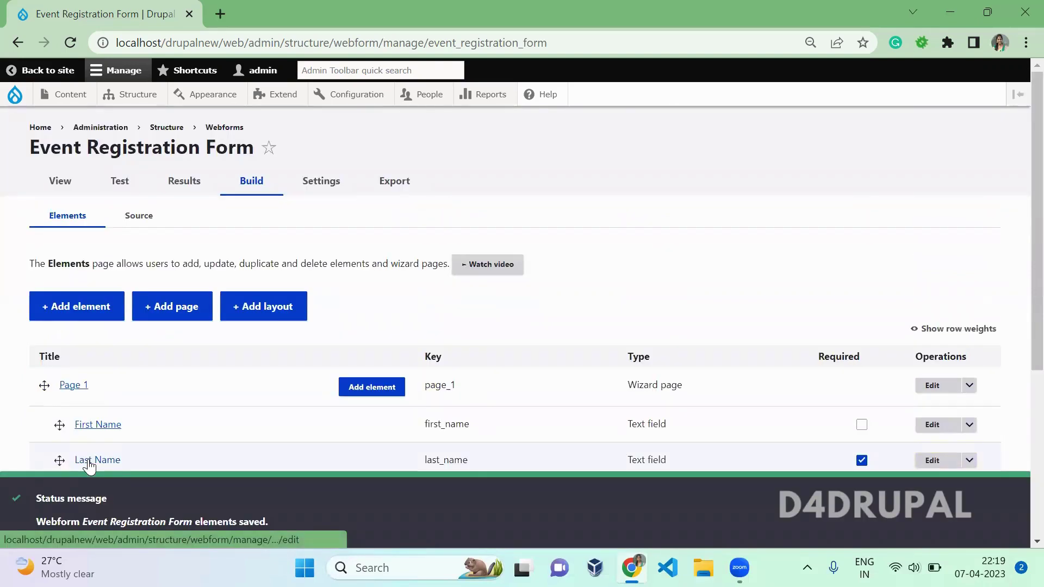
scroll(90, 466, down, 2)
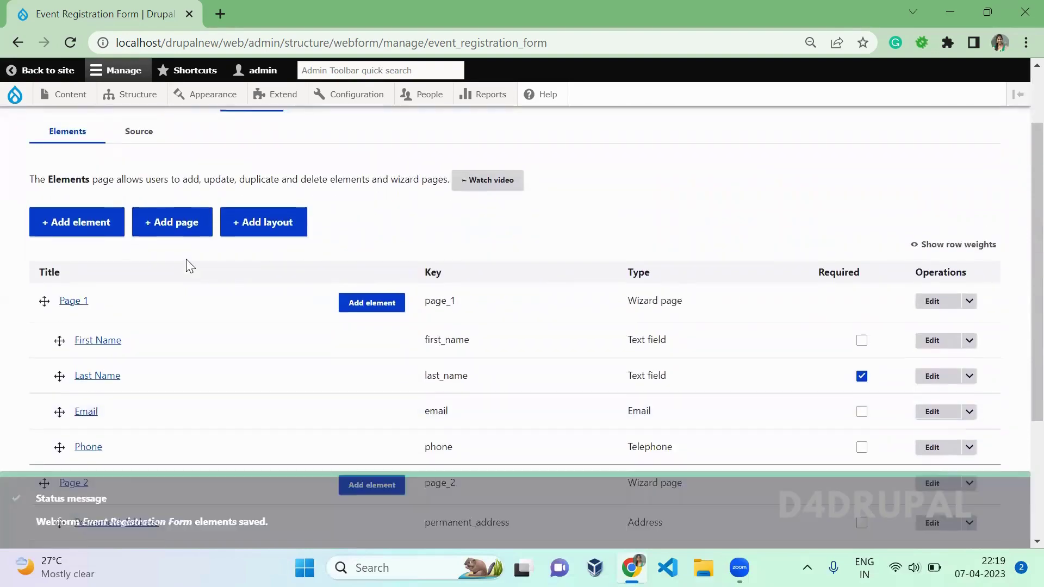
scroll(188, 261, up, 2)
Step: Open the form's Test page and advance from Page 1 to Page 2
click(63, 180)
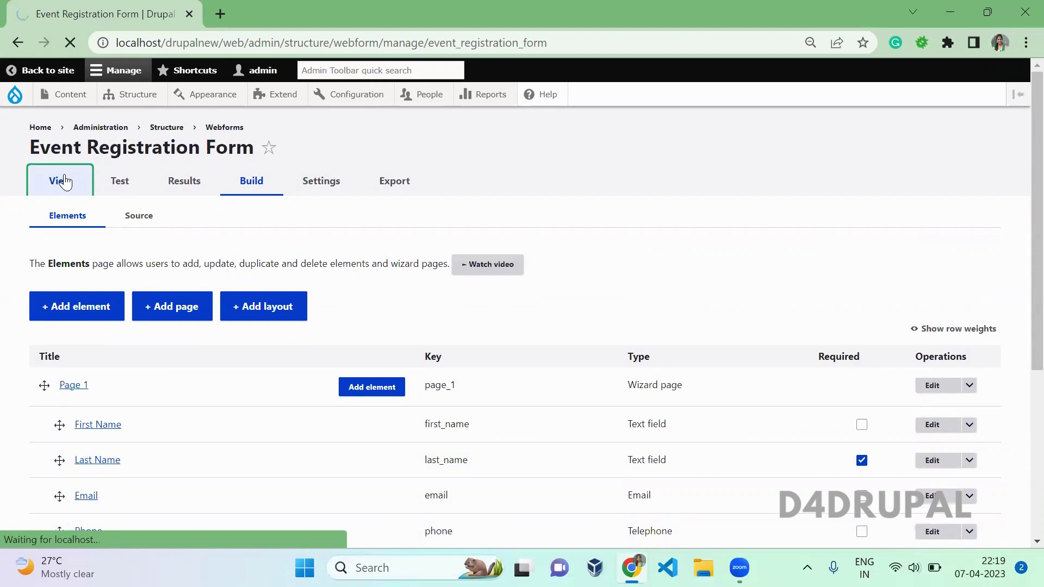
scroll(65, 180, down, 3)
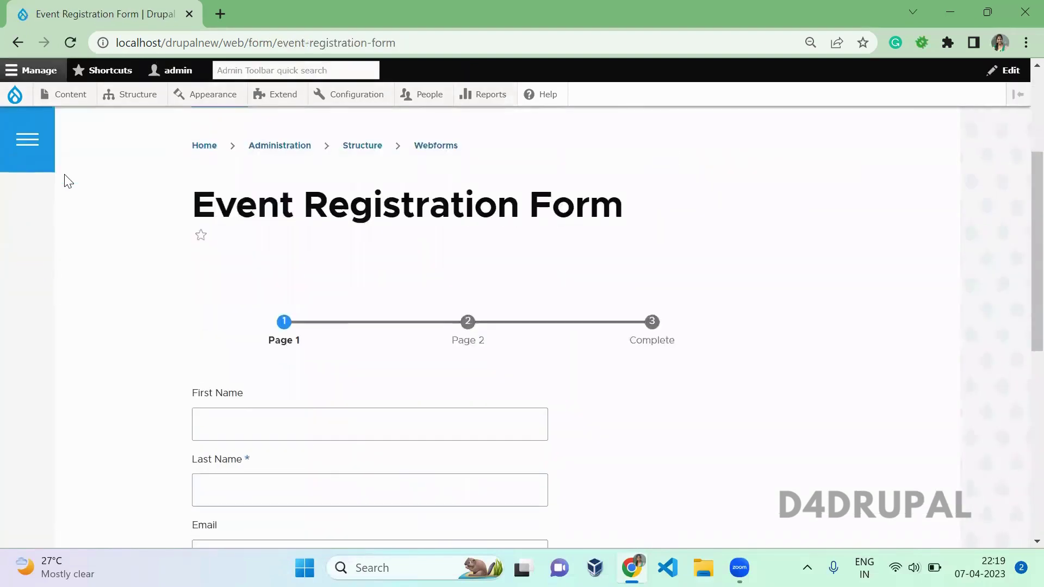
scroll(68, 180, down, 3)
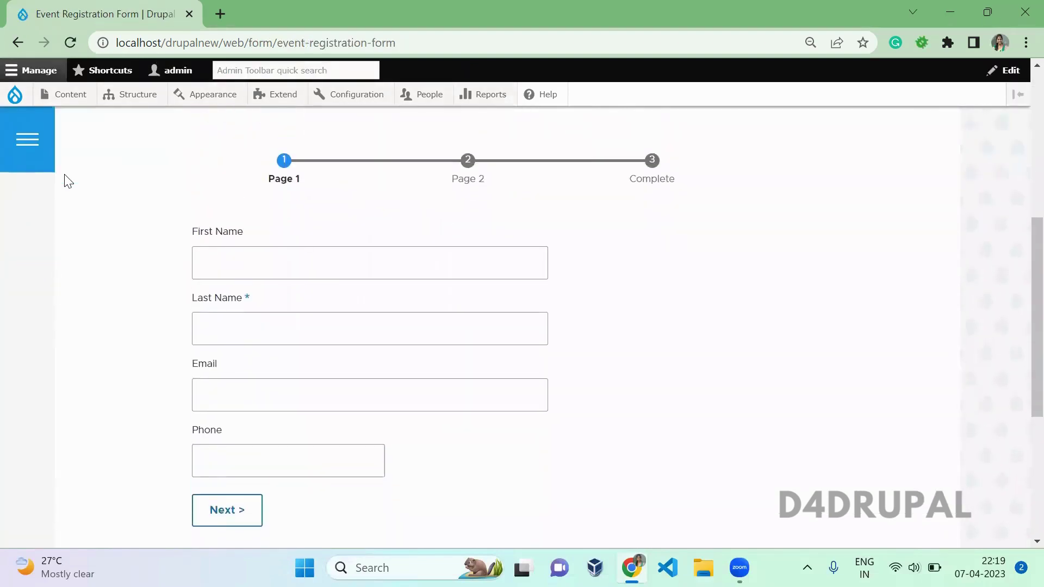
scroll(63, 181, up, 3)
scroll(63, 181, down, 3)
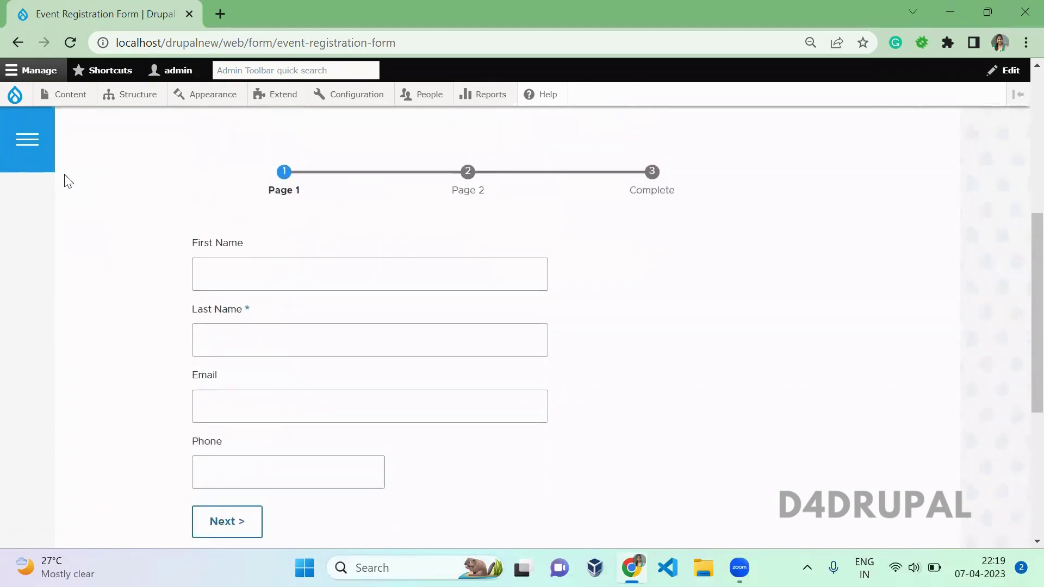
scroll(64, 179, up, 5)
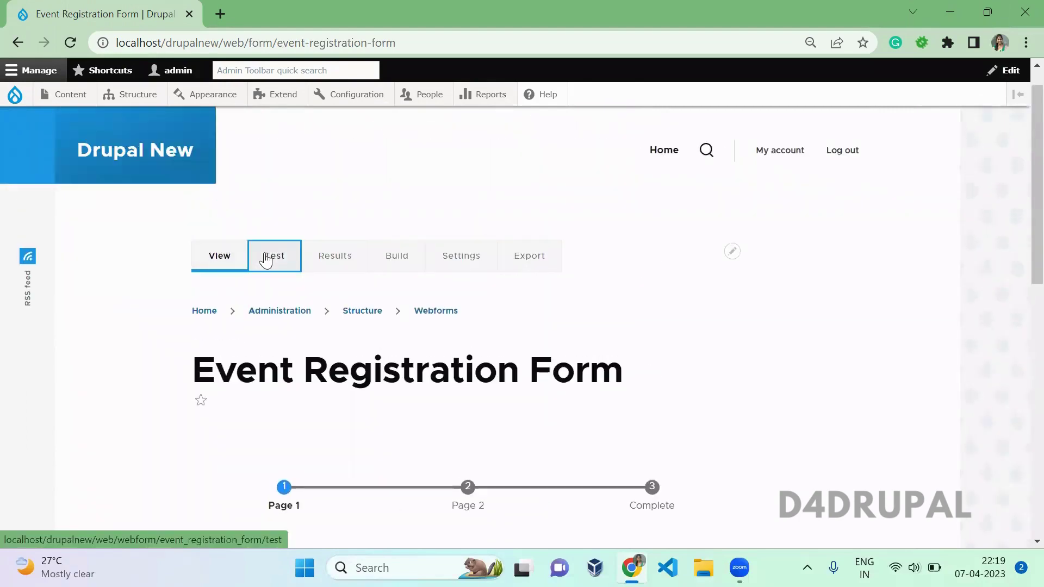
click(266, 261)
scroll(264, 256, down, 6)
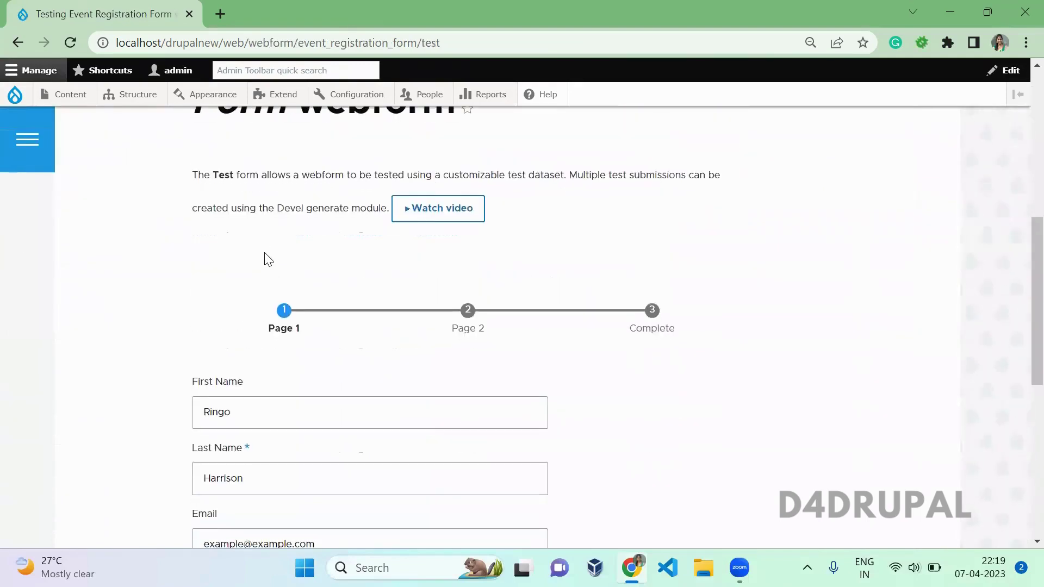
scroll(264, 259, down, 5)
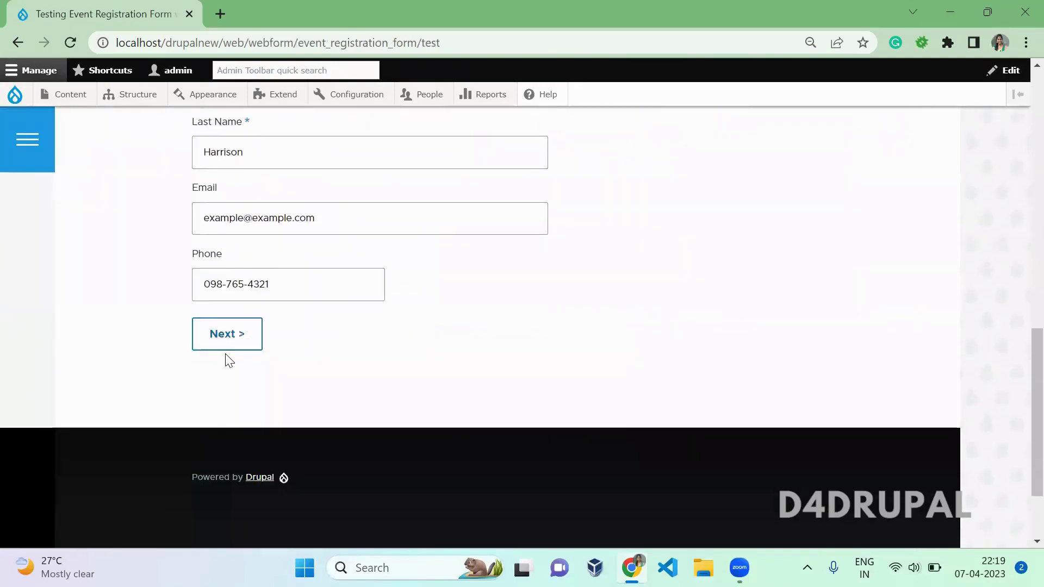
click(249, 335)
Step: Submit the test registration from Page 2 to reach the confirmation
scroll(244, 333, down, 5)
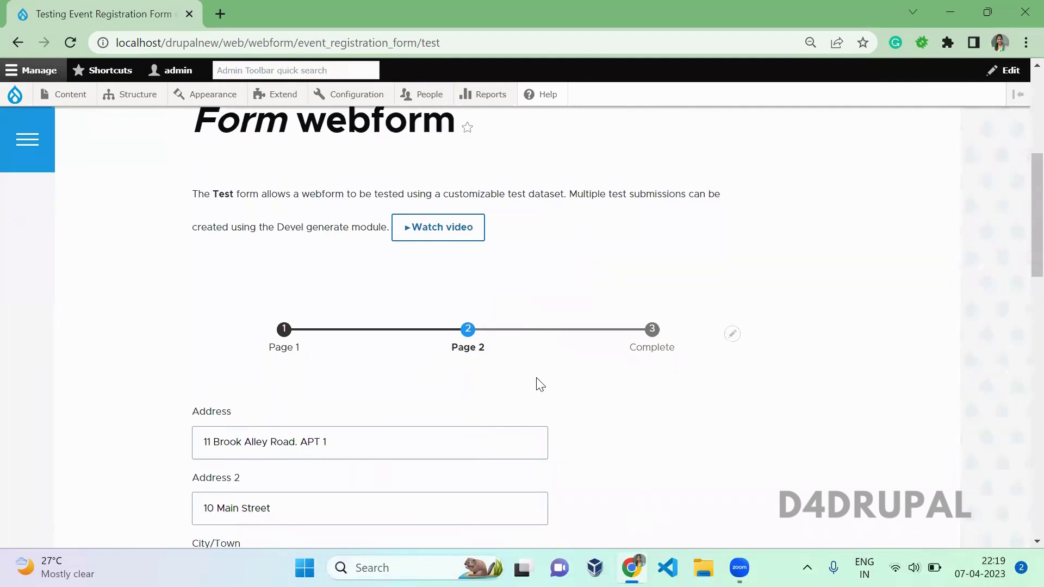
scroll(535, 384, down, 8)
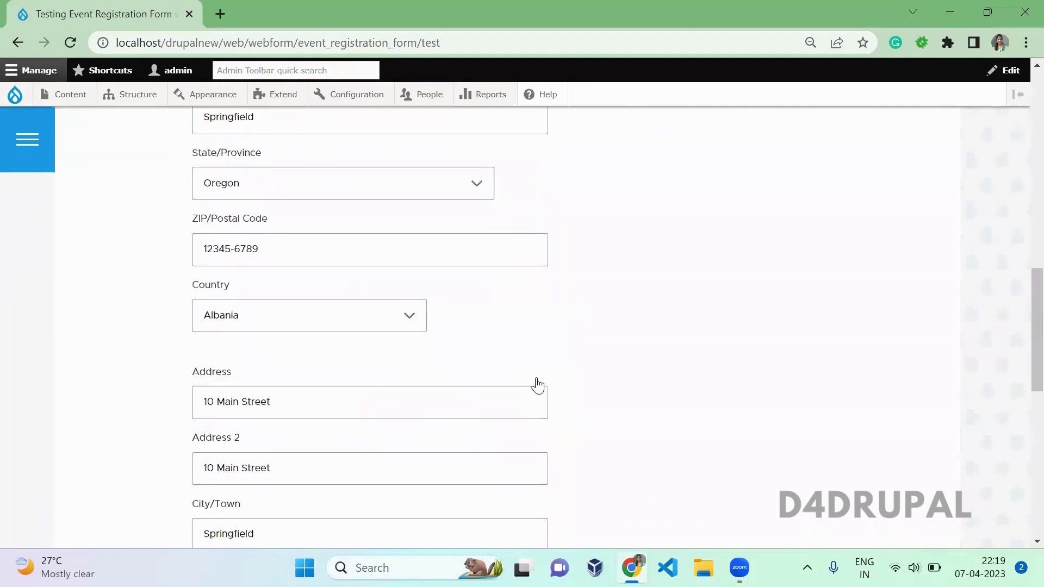
scroll(536, 384, down, 10)
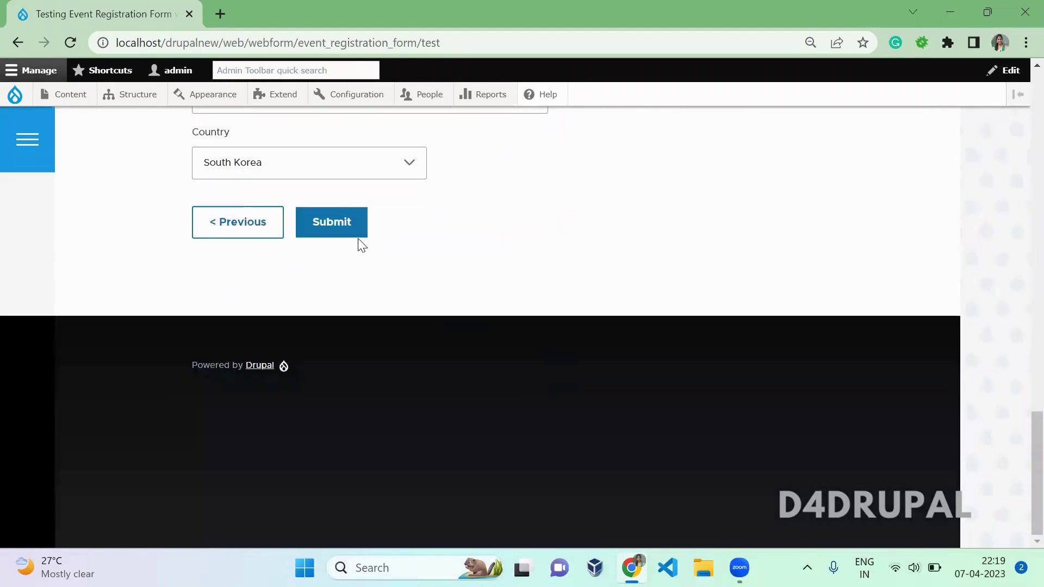
click(358, 237)
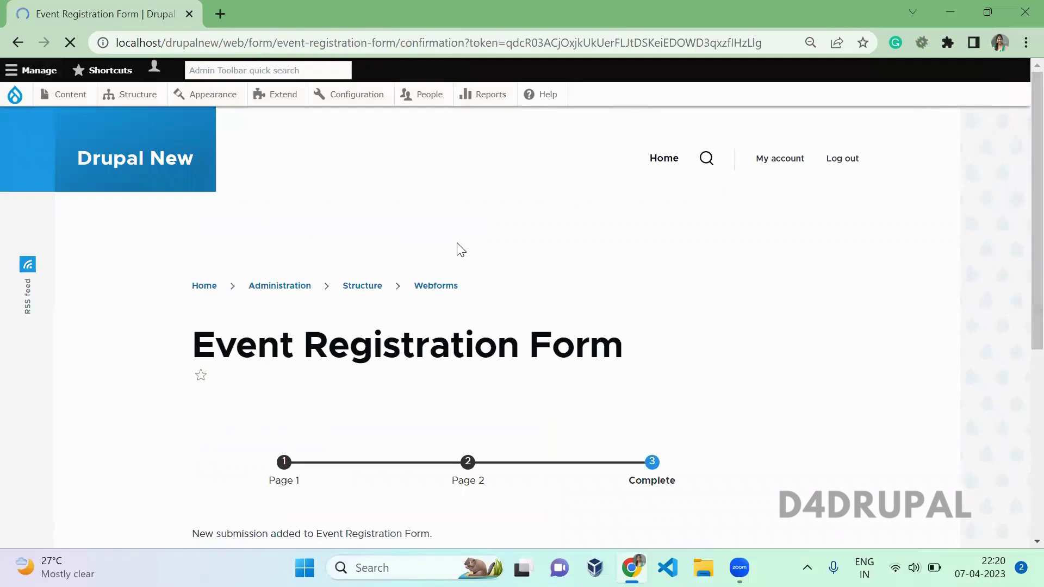
Step: Follow 'Back to form' from the confirmation to an empty Page 1
scroll(458, 249, down, 3)
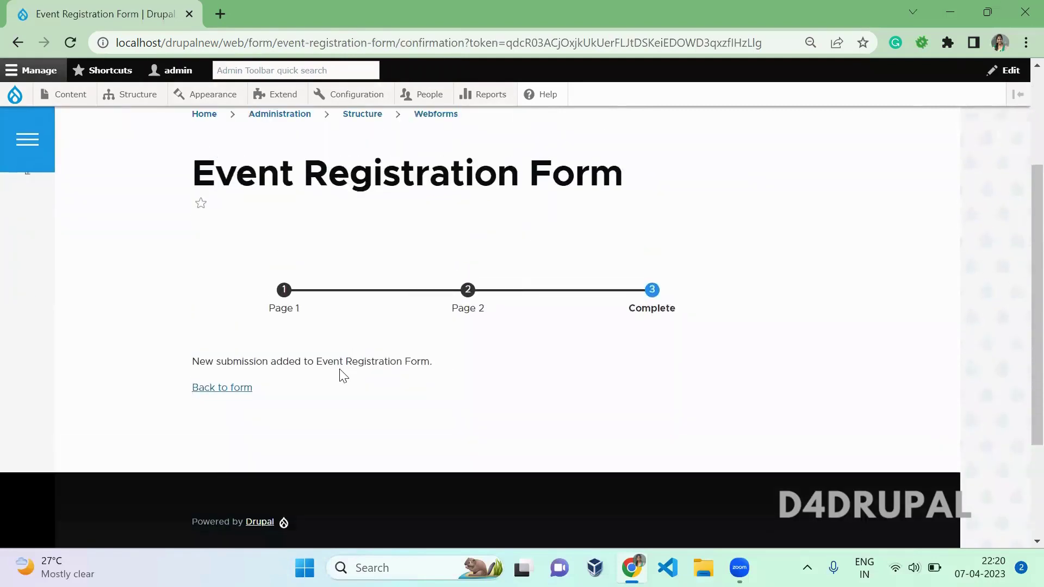
click(235, 393)
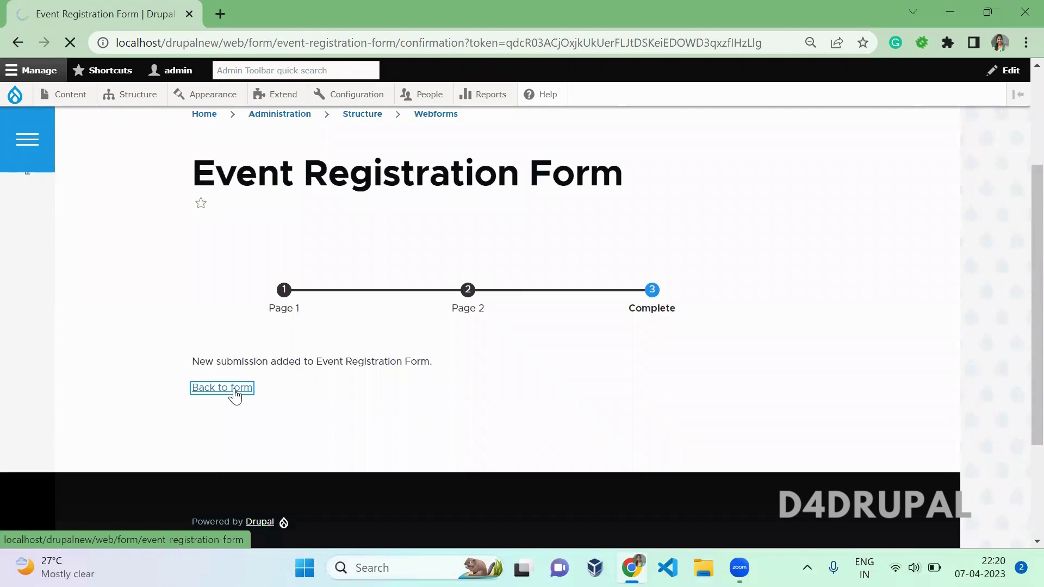
scroll(234, 391, down, 7)
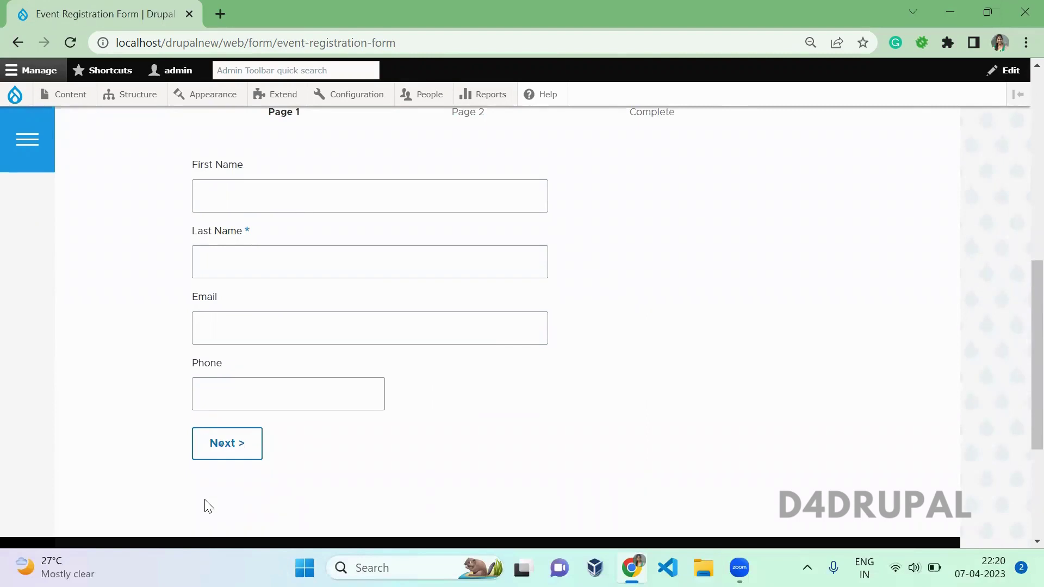
scroll(209, 505, up, 6)
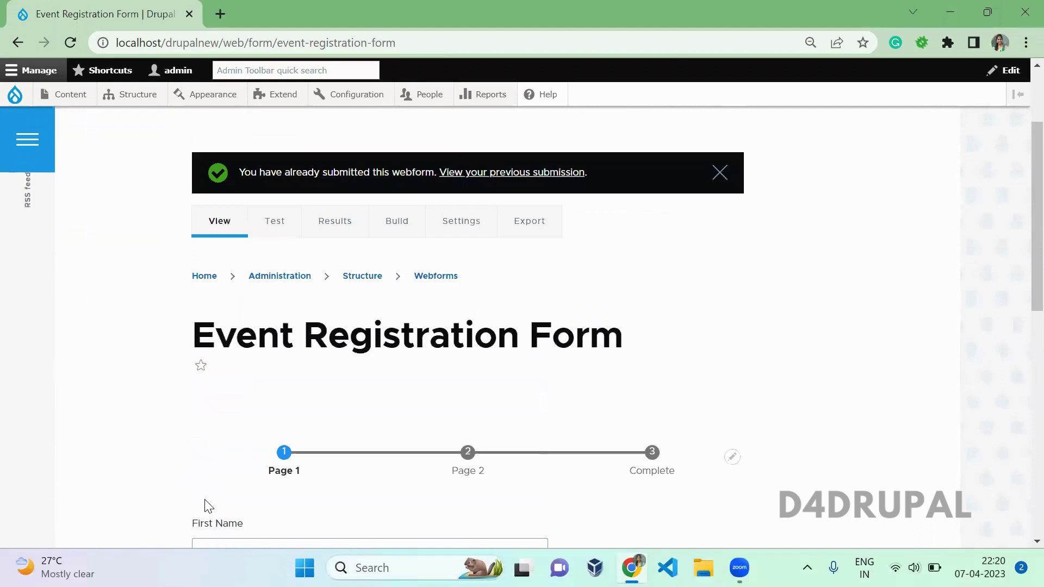
Step: Set Page 1's next page button label to 'Click to go Next' and save it
click(394, 241)
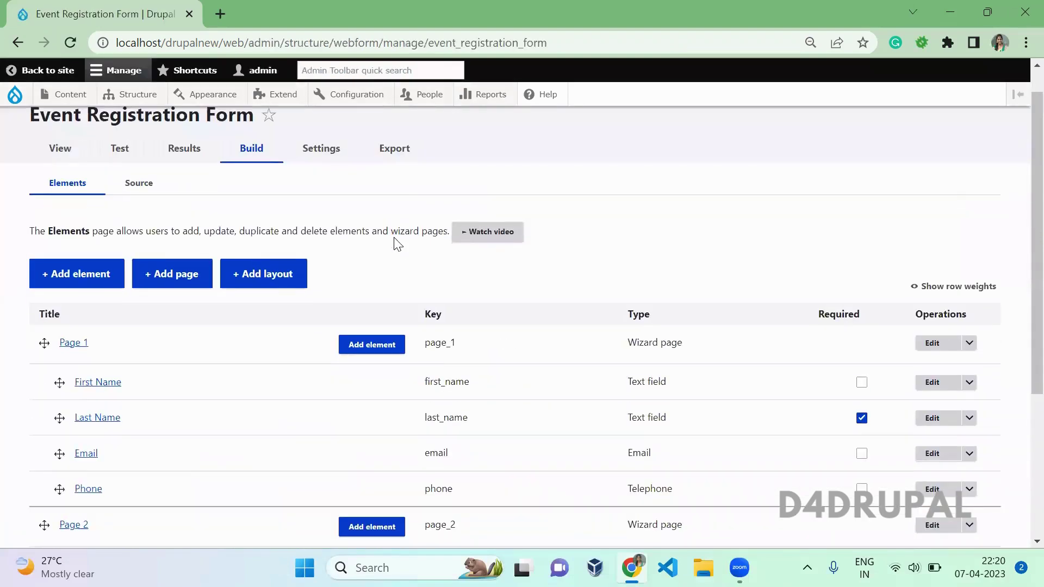
click(930, 345)
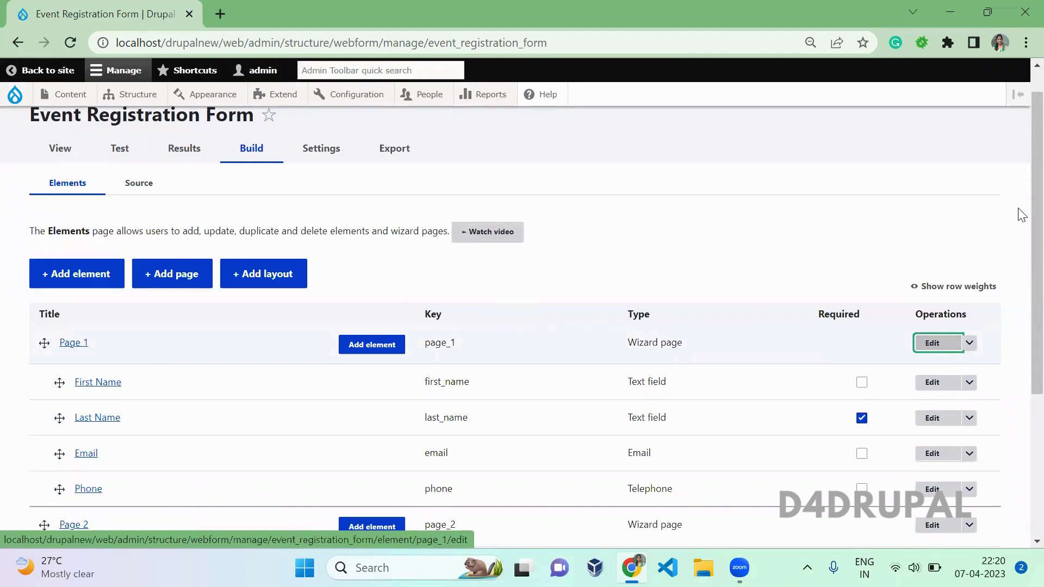
drag(1017, 210, 1017, 348)
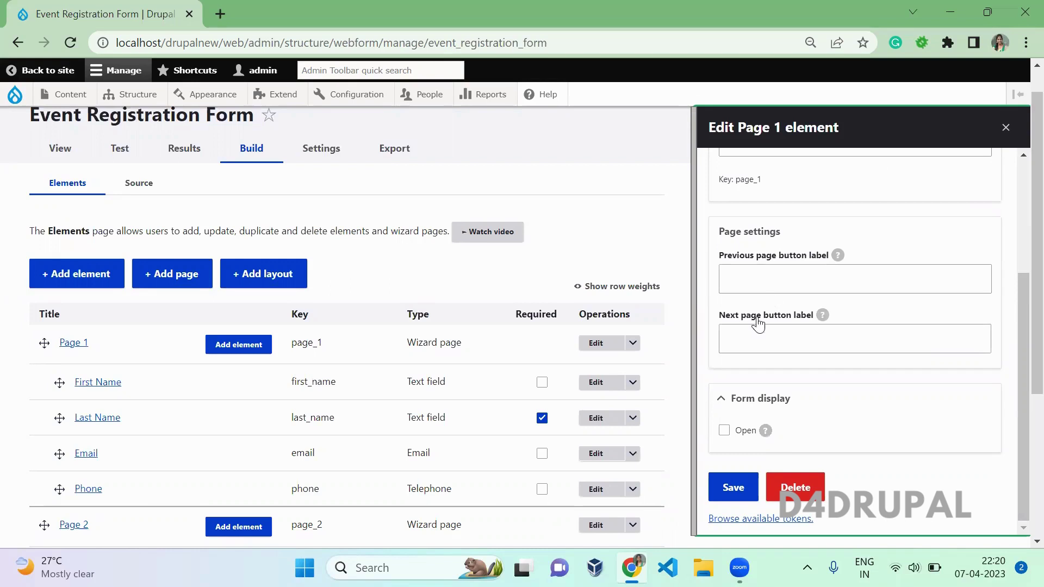
click(759, 336)
text(Next)
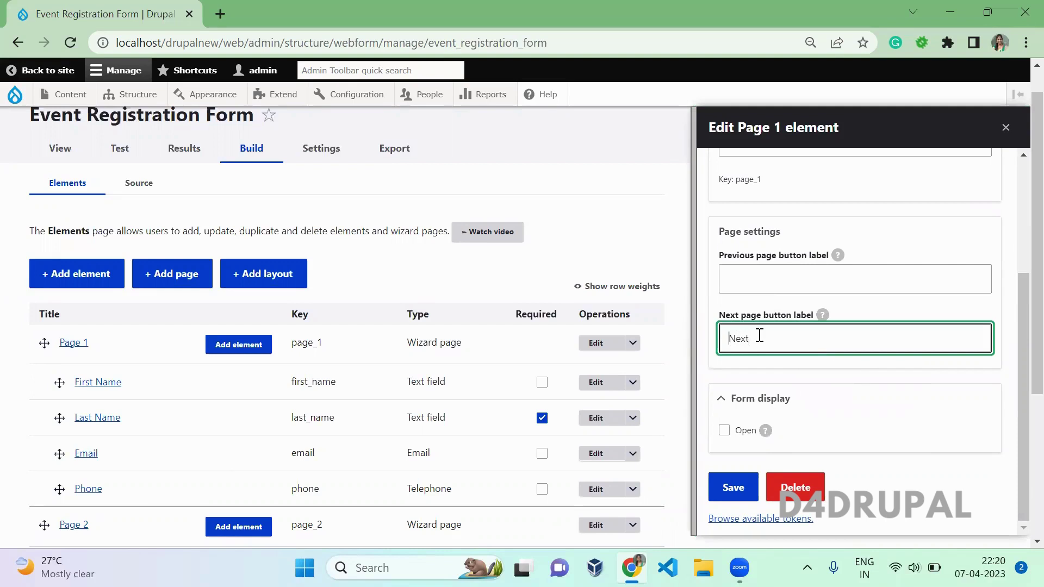
text(Click to go)
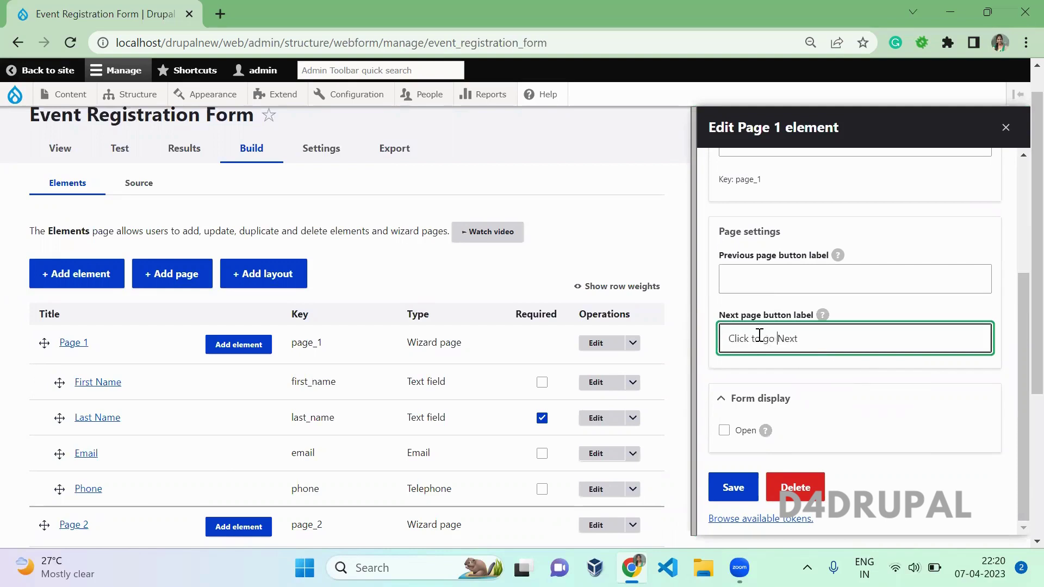
click(731, 492)
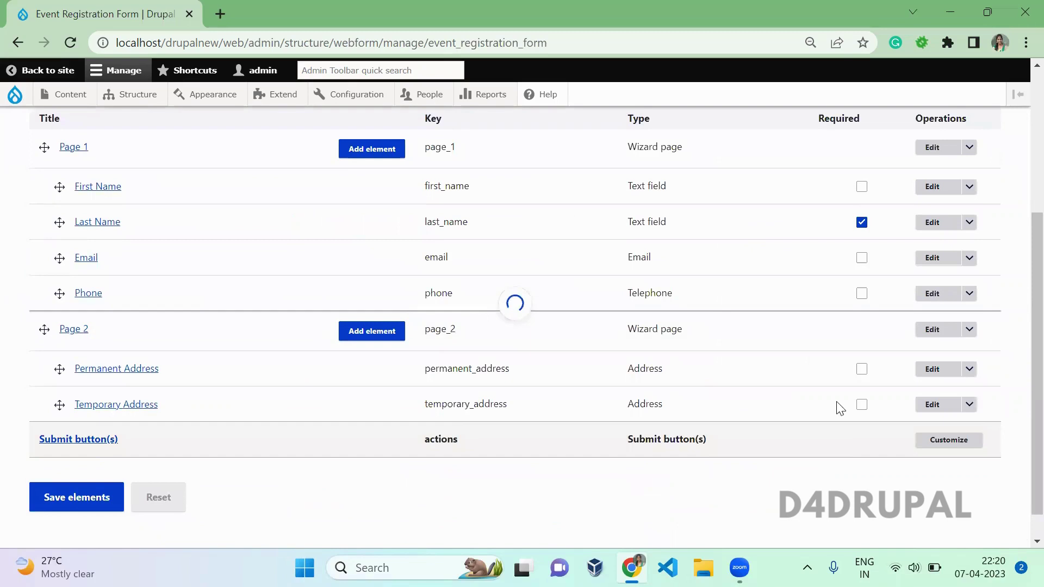
Step: Enter 'Back to Page 1' as Page 2's previous page button label, then save the elements
click(933, 331)
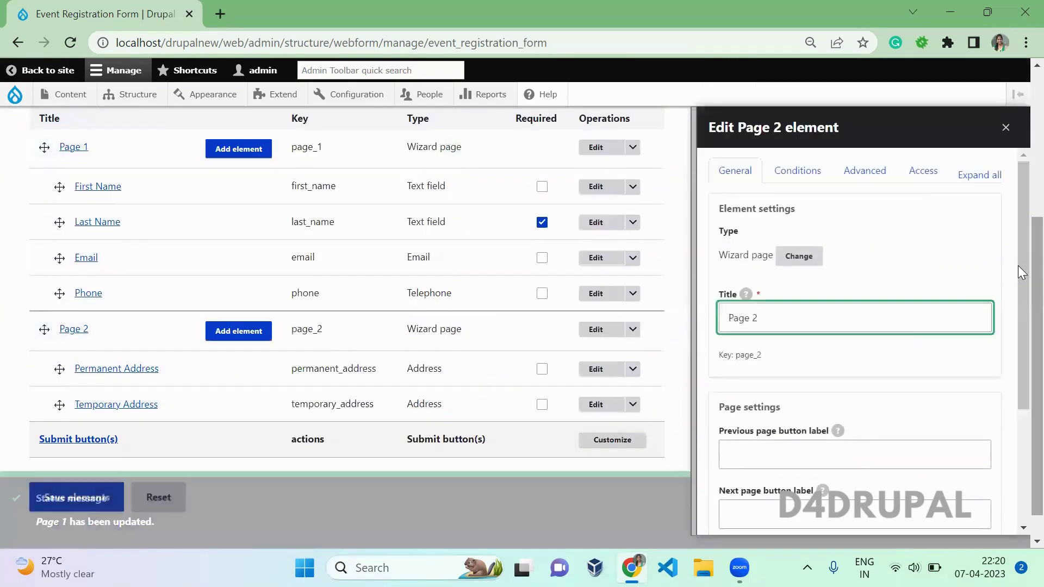
scroll(870, 326, down, 3)
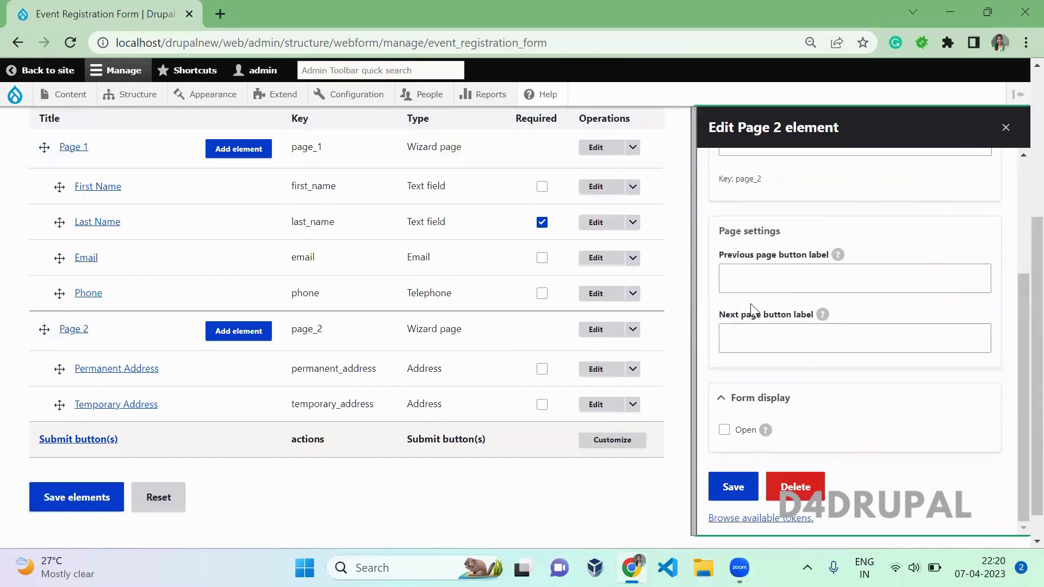
click(797, 269)
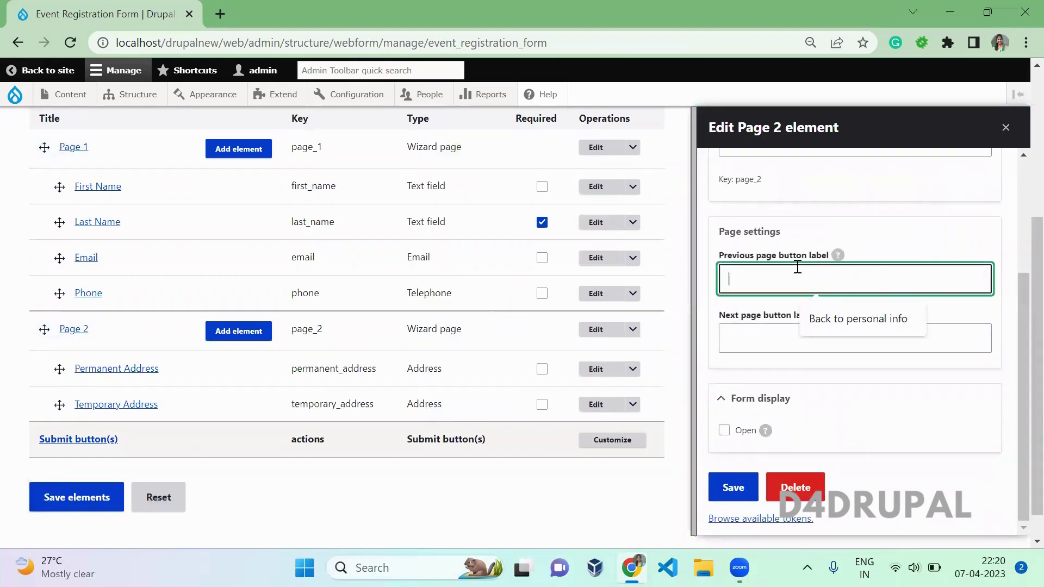
key(Down)
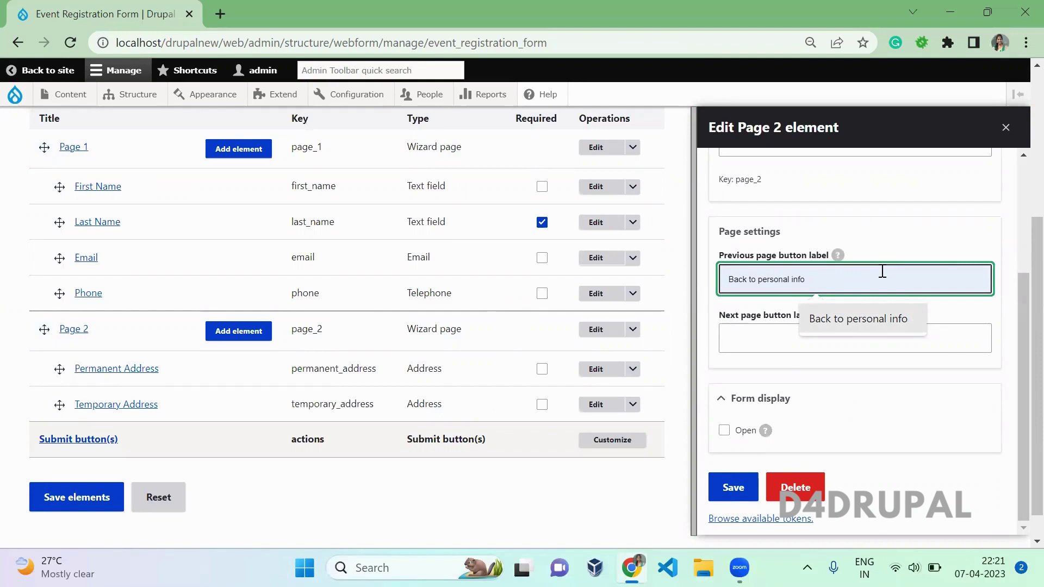
key(Escape)
key(Escape)
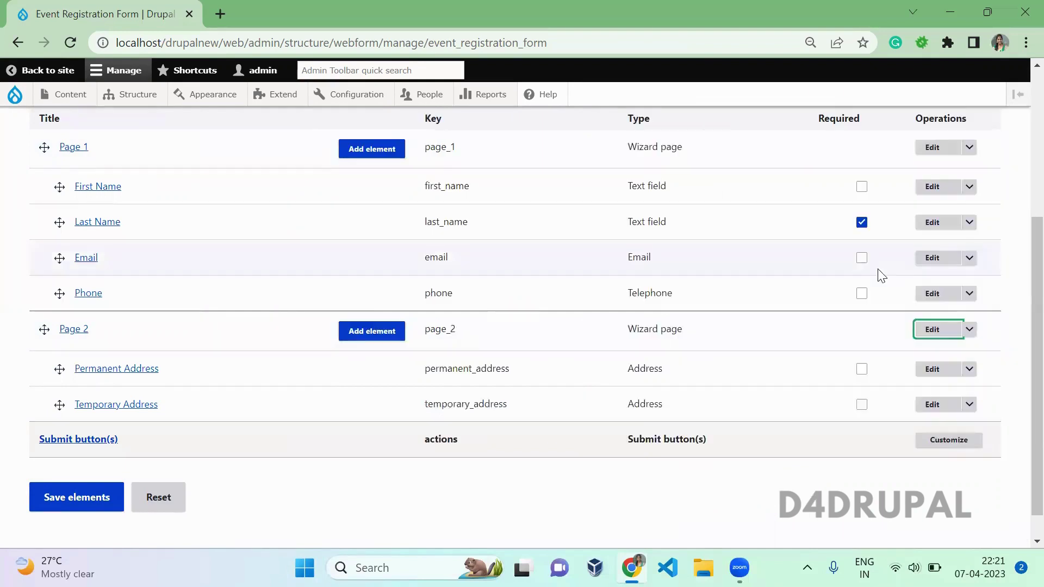
click(932, 329)
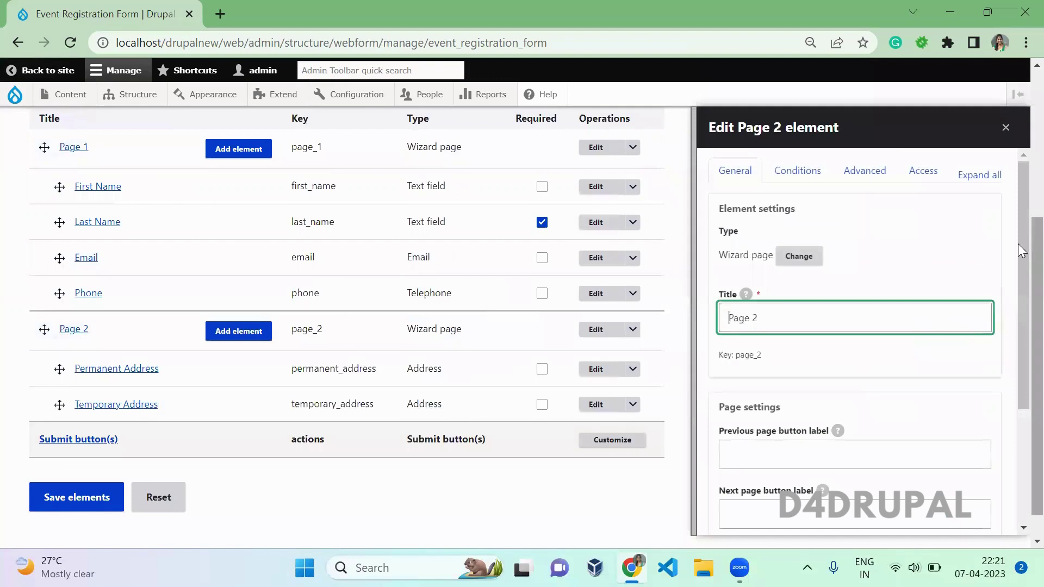
scroll(1017, 246, down, 3)
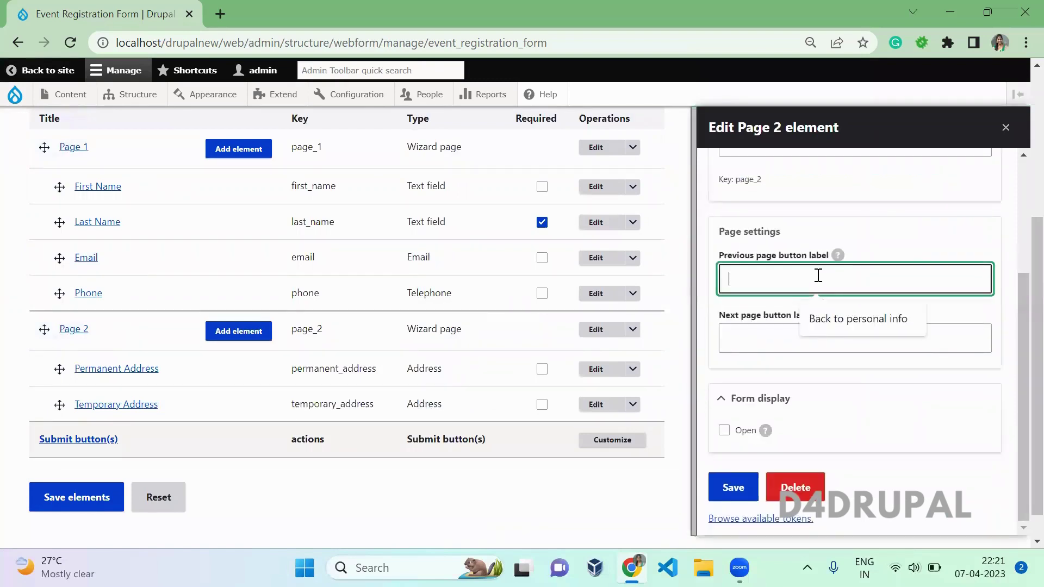
text(Back to Page 1)
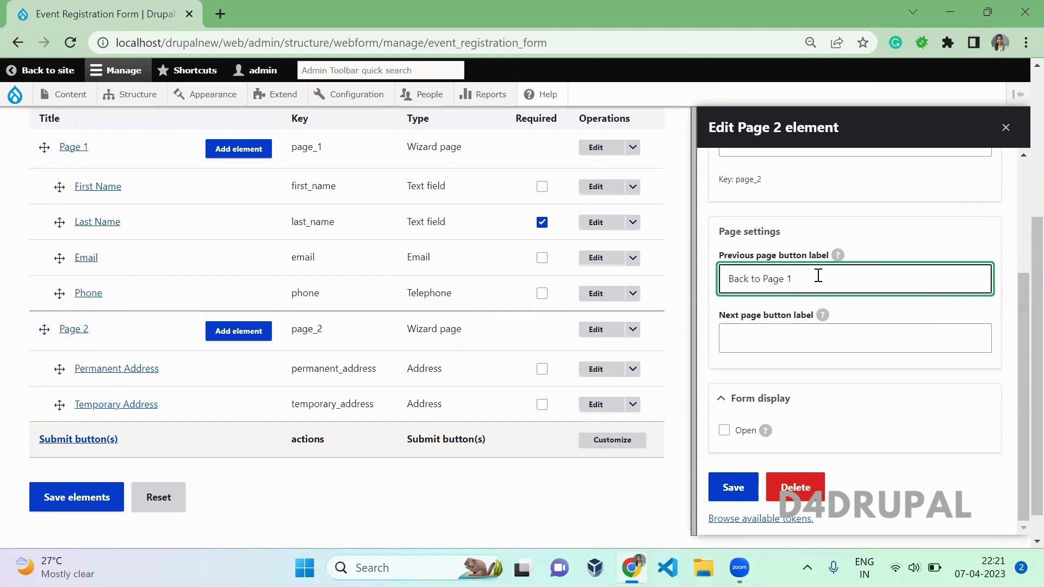
click(746, 343)
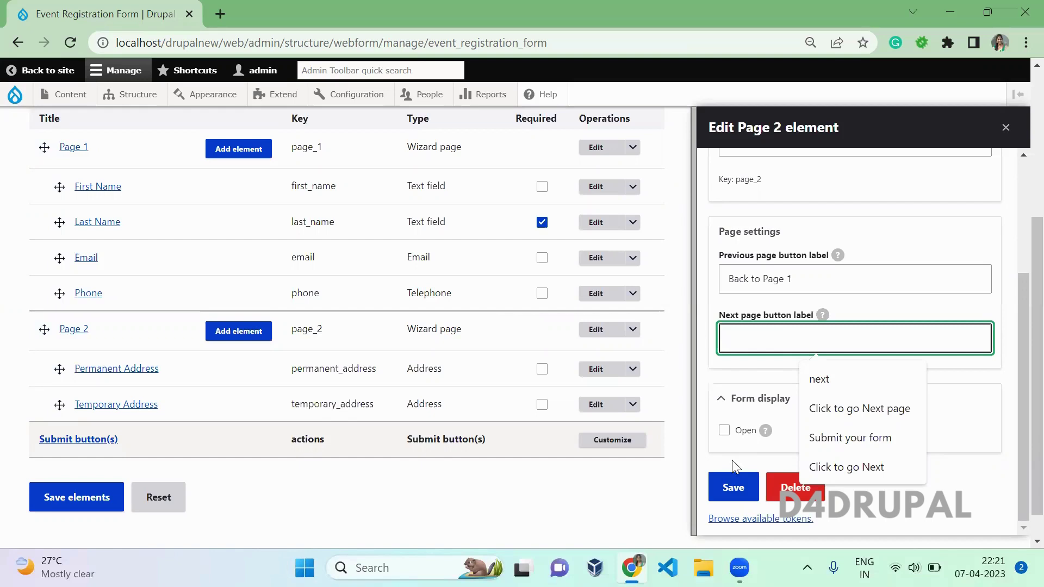
click(733, 487)
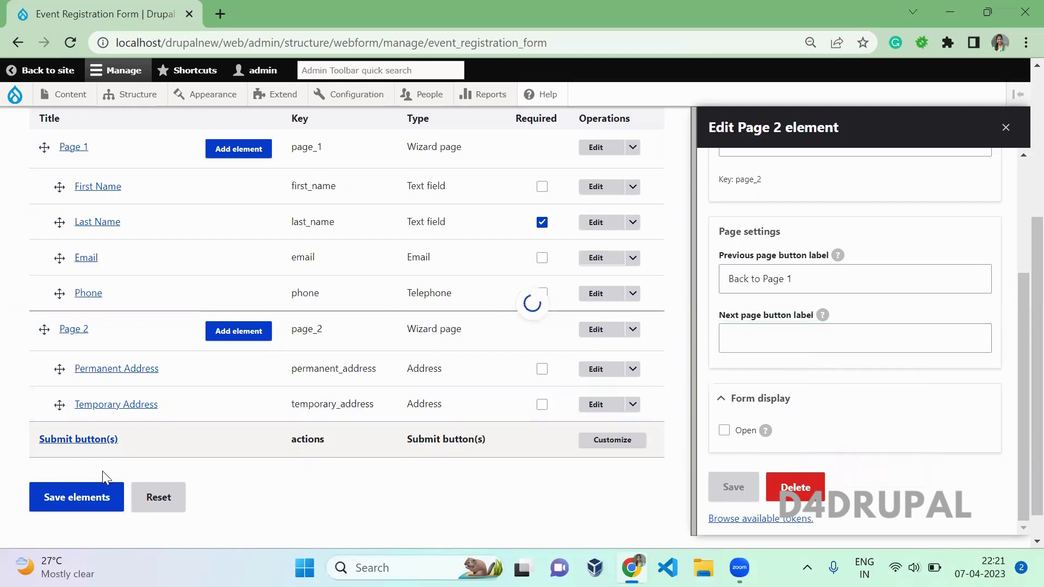
click(91, 496)
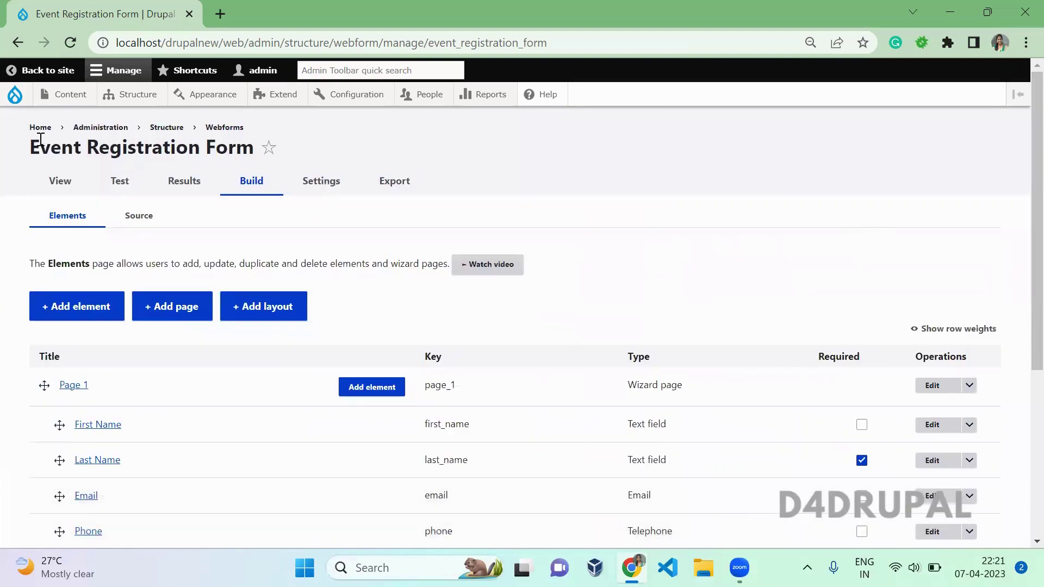
Step: Open the Test page and advance to Page 2 with 'Click to go Next'
click(77, 193)
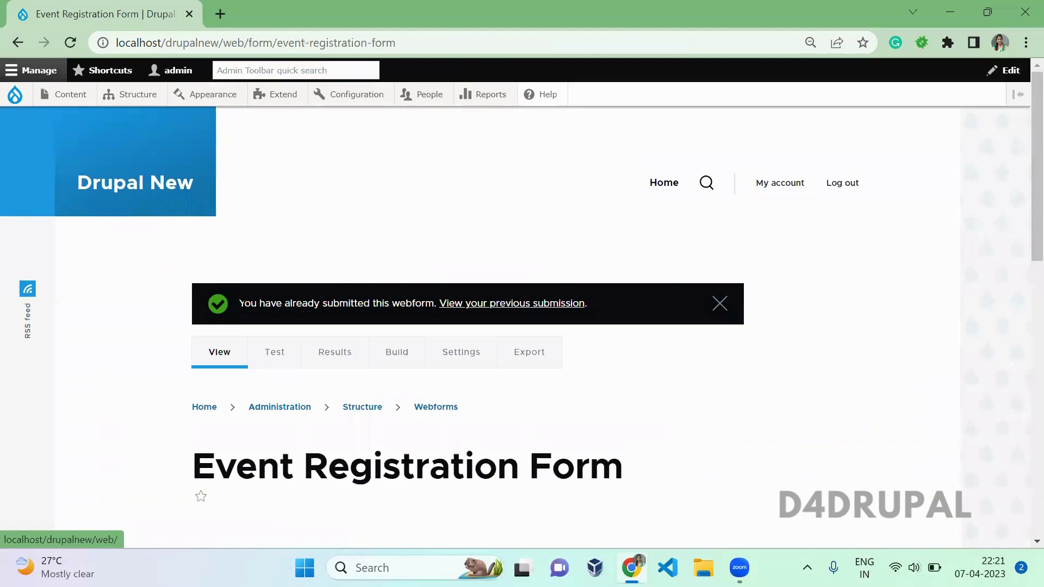
click(282, 353)
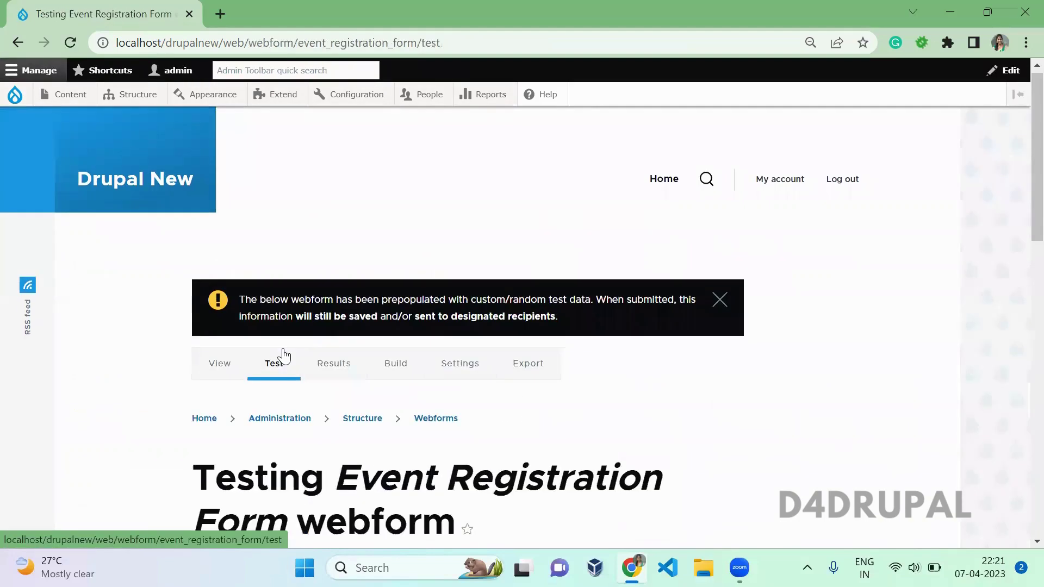
scroll(283, 353, down, 6)
scroll(284, 350, down, 5)
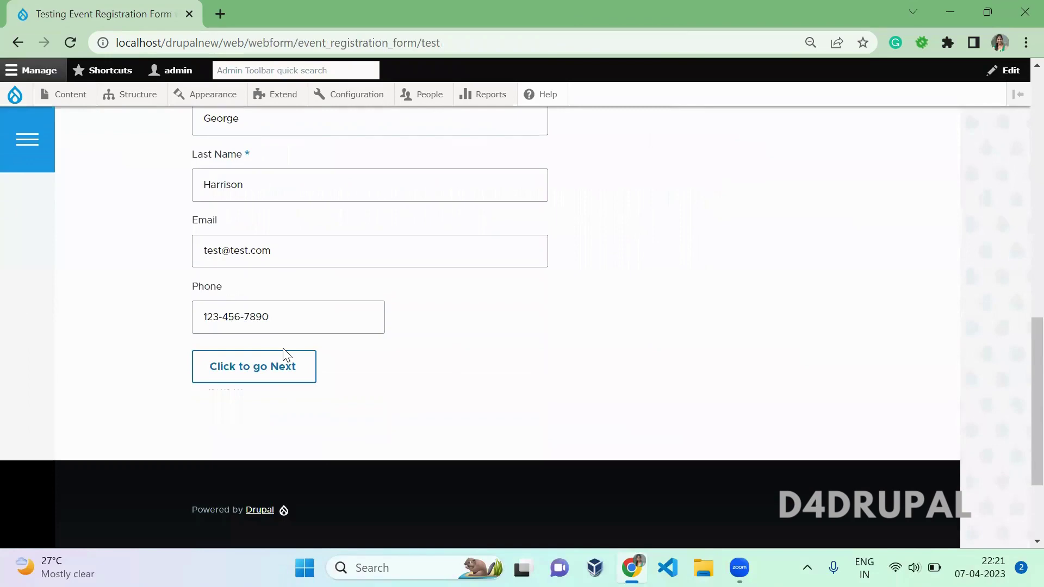
click(282, 380)
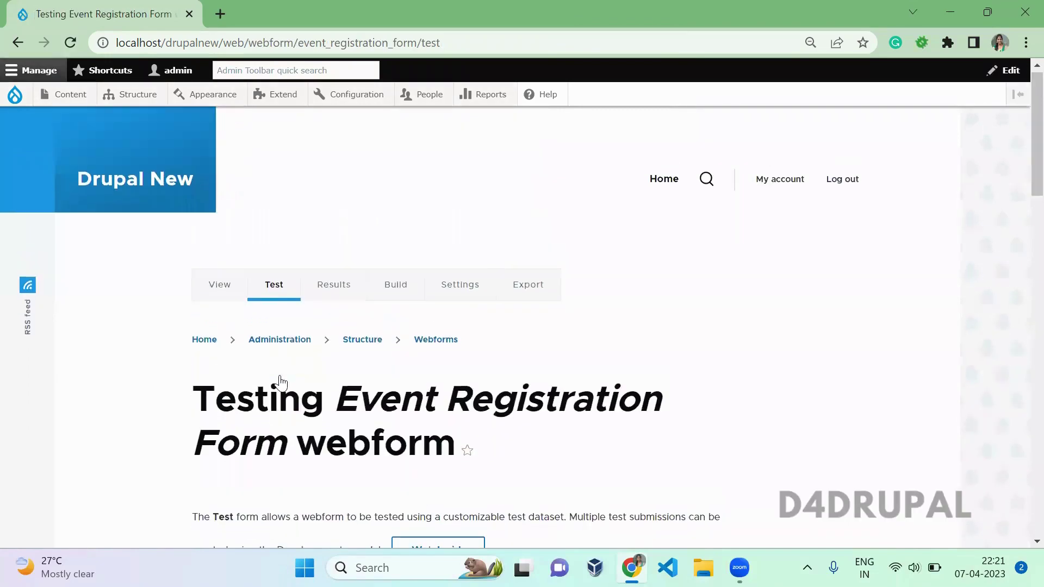
Step: Submit the test entry and return to an empty Page 1 via 'Back to form'
scroll(281, 383, down, 2)
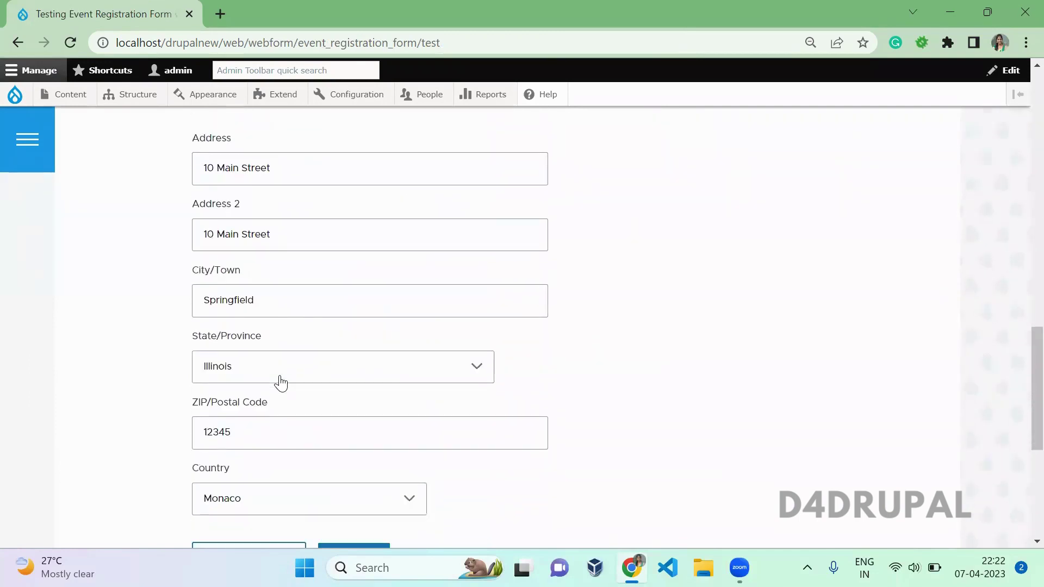
scroll(280, 383, down, 2)
scroll(281, 383, down, 4)
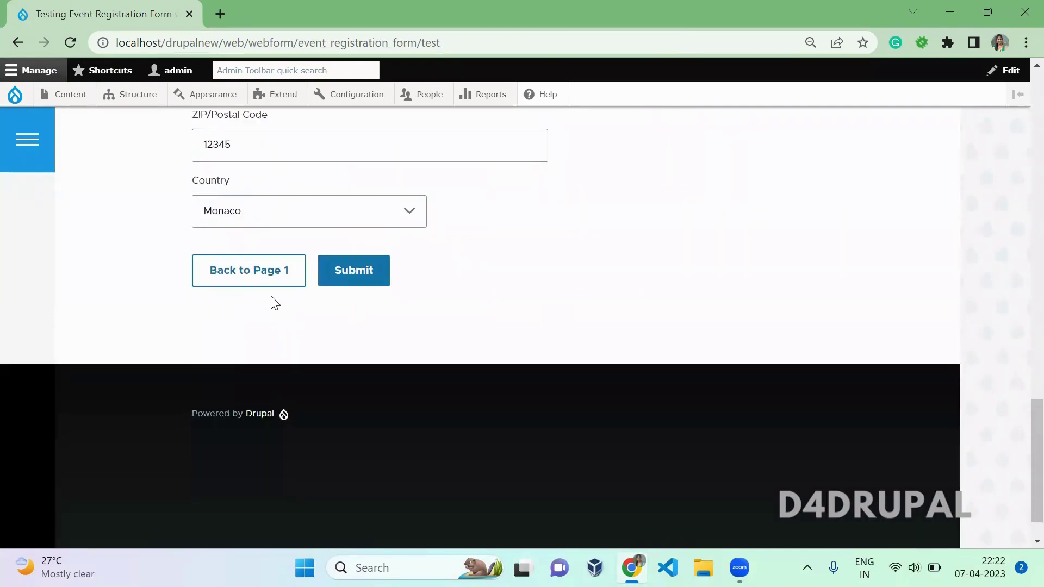
click(336, 269)
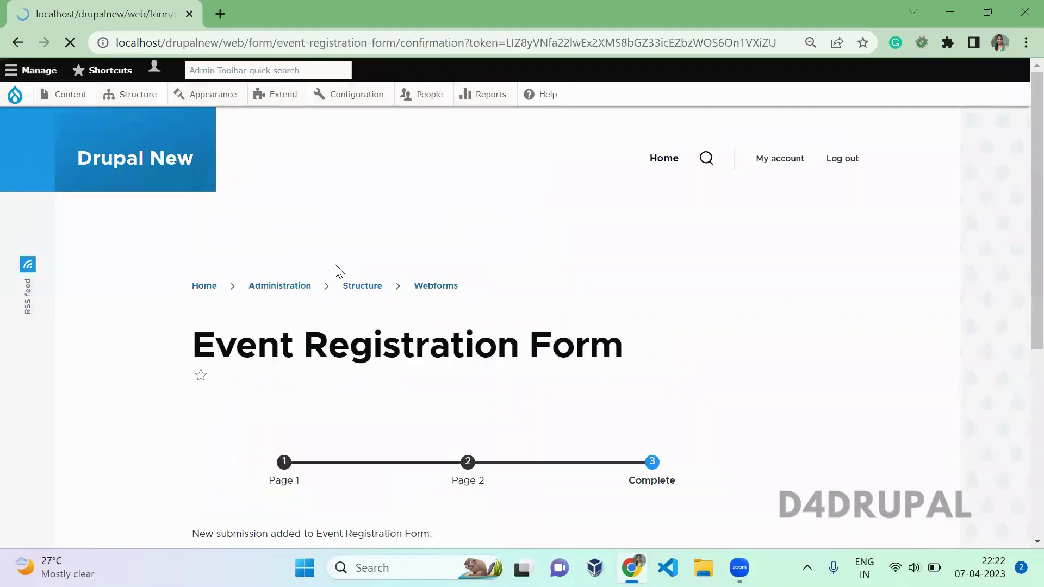
scroll(336, 269, down, 5)
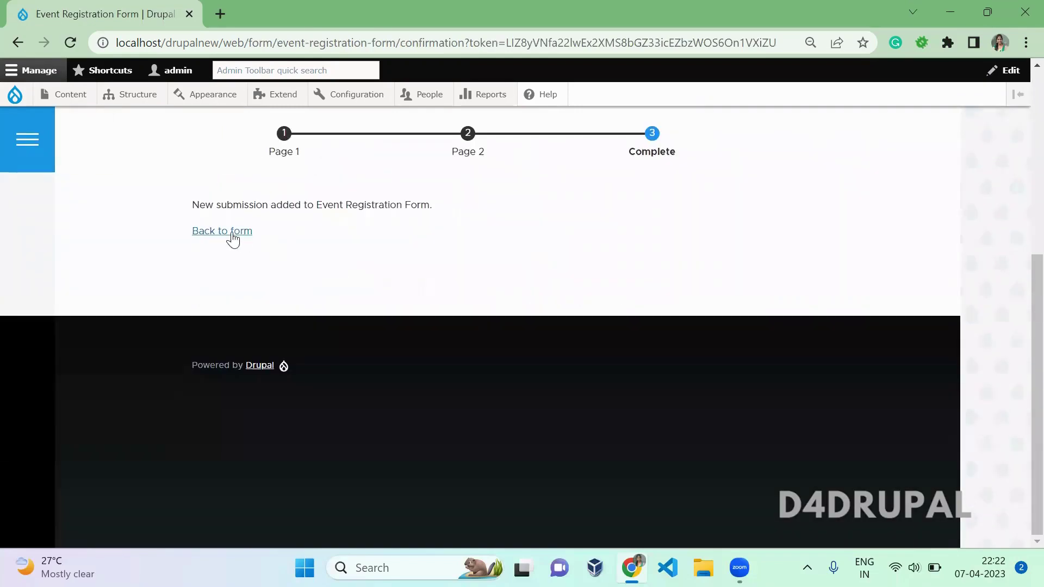
click(232, 235)
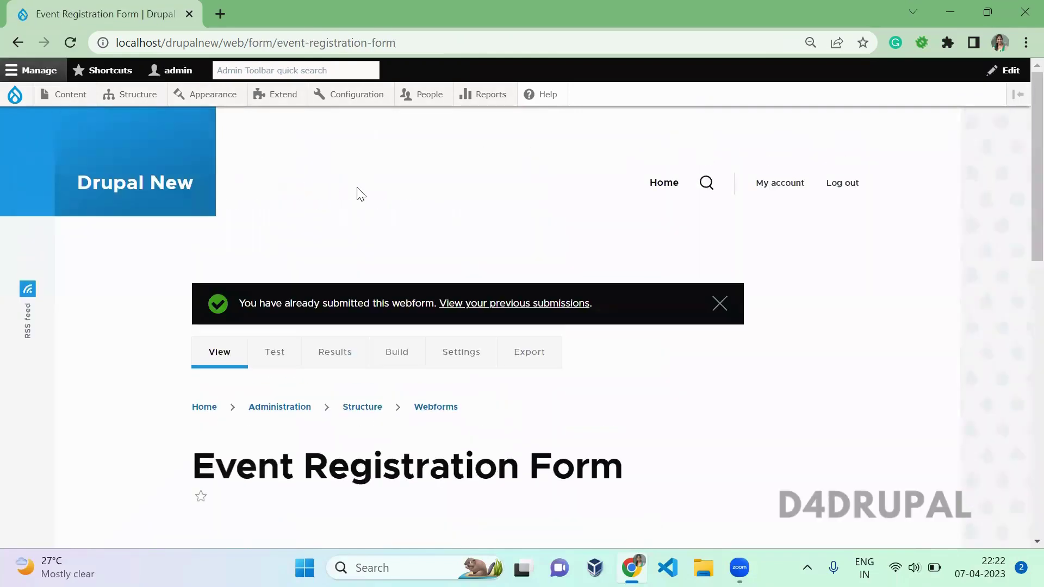
scroll(356, 193, down, 6)
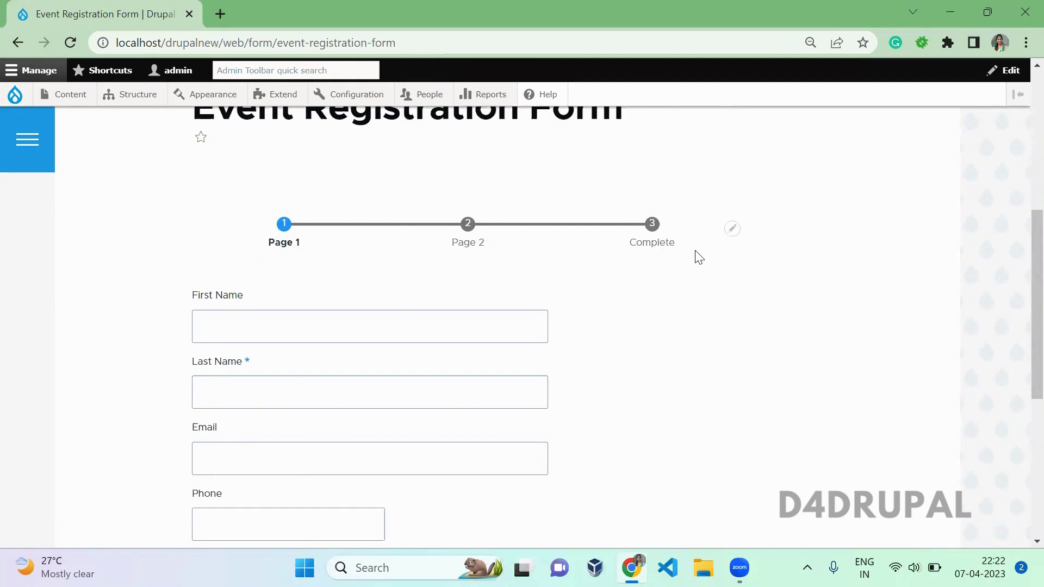
drag(1021, 289, 1021, 212)
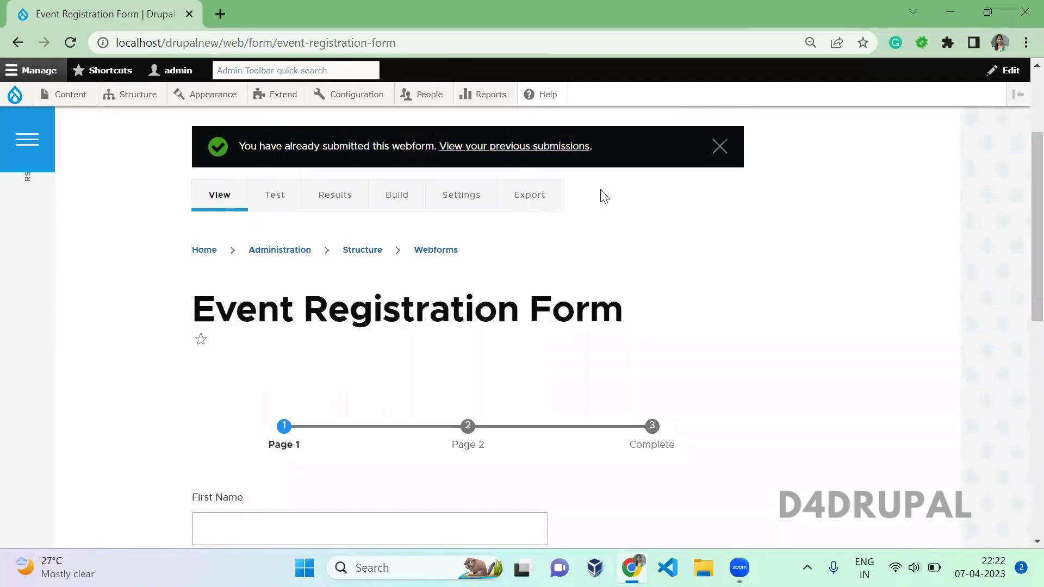
Step: Open the webform's Settings > Form page and locate the Form wizard settings
click(462, 198)
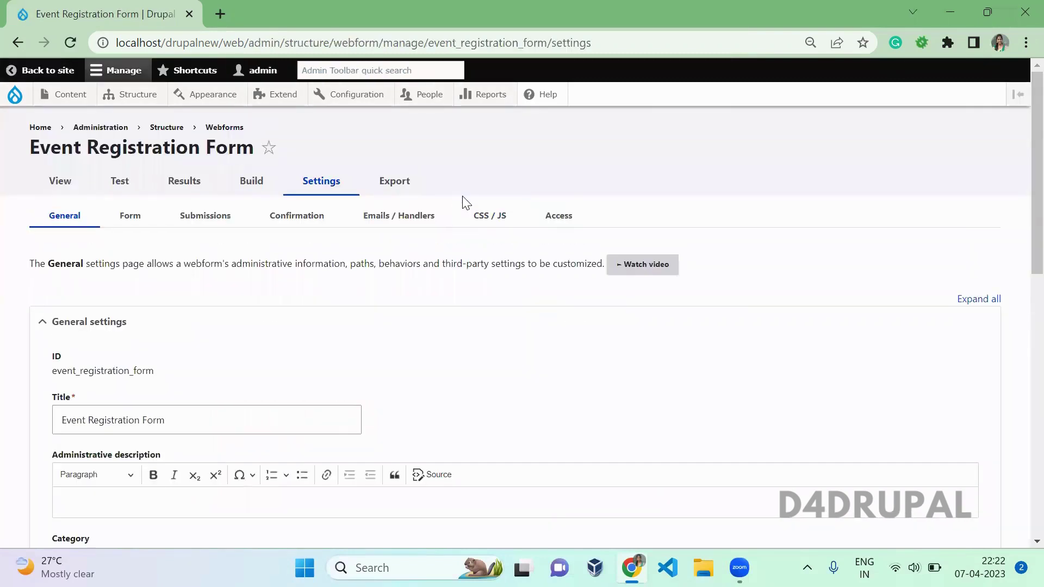
key(ctrl+f)
text(wiza)
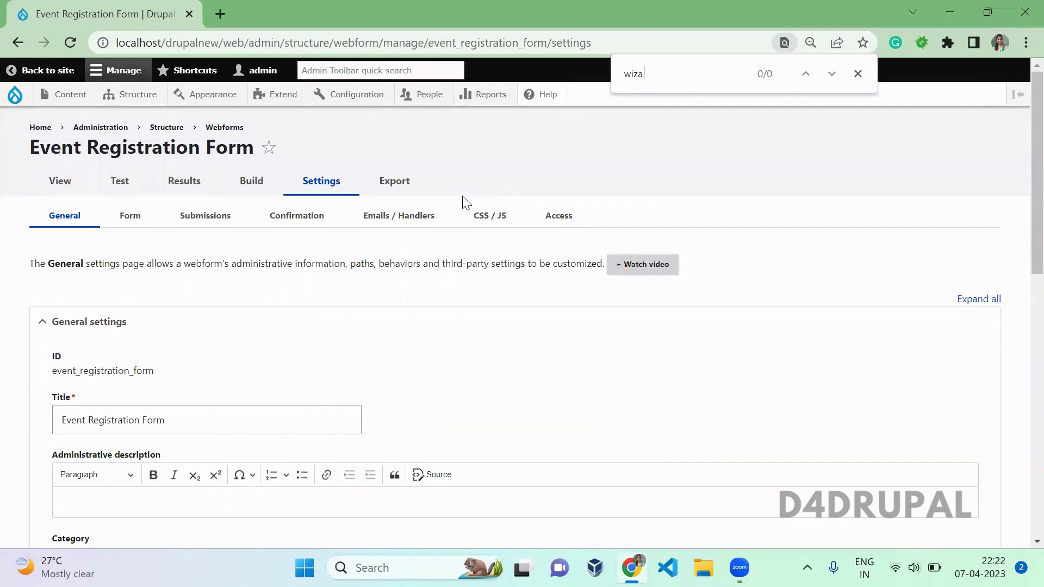
key(Escape)
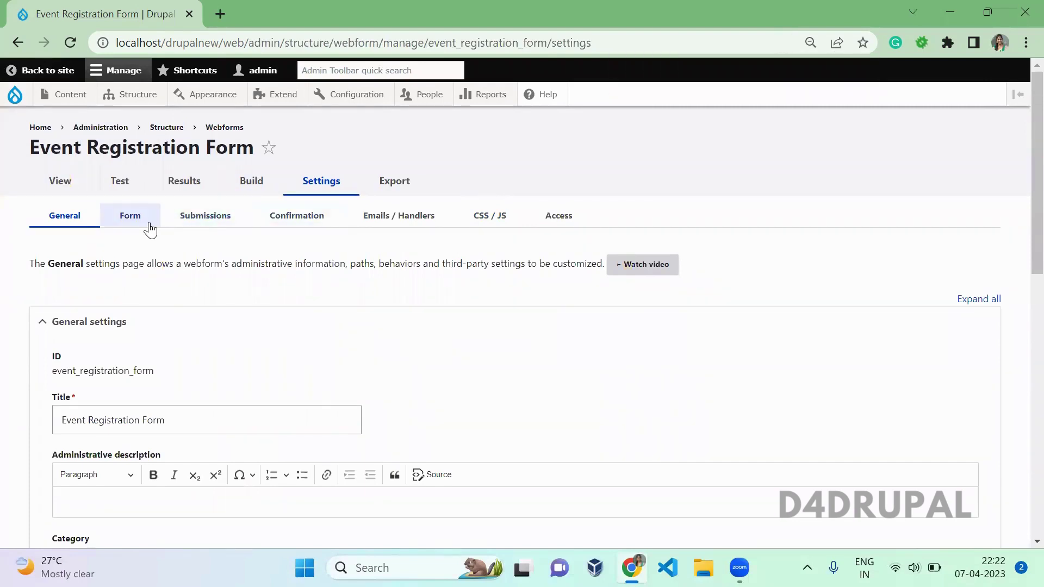
click(148, 227)
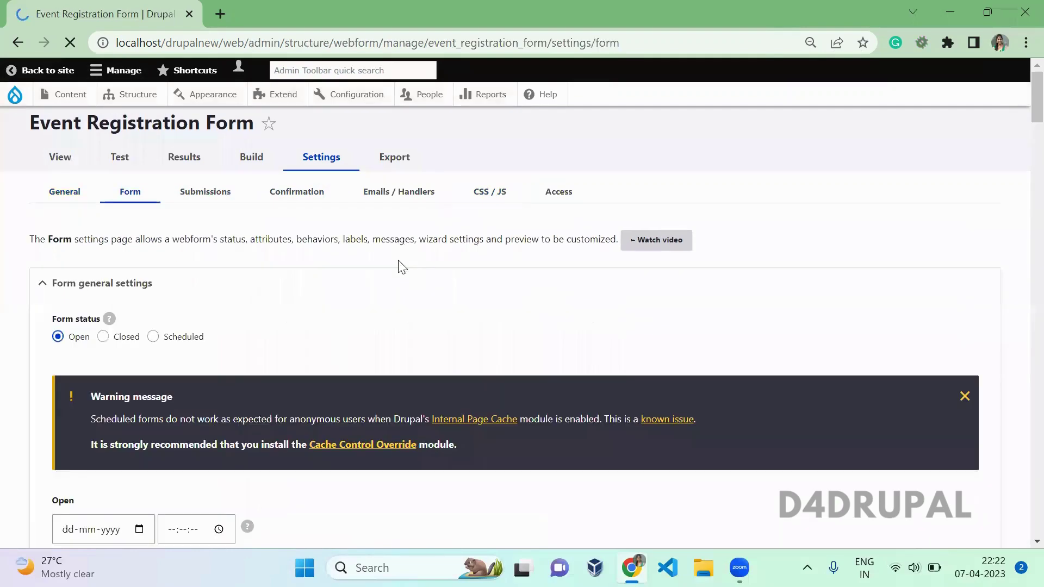
scroll(812, 185, down, 10)
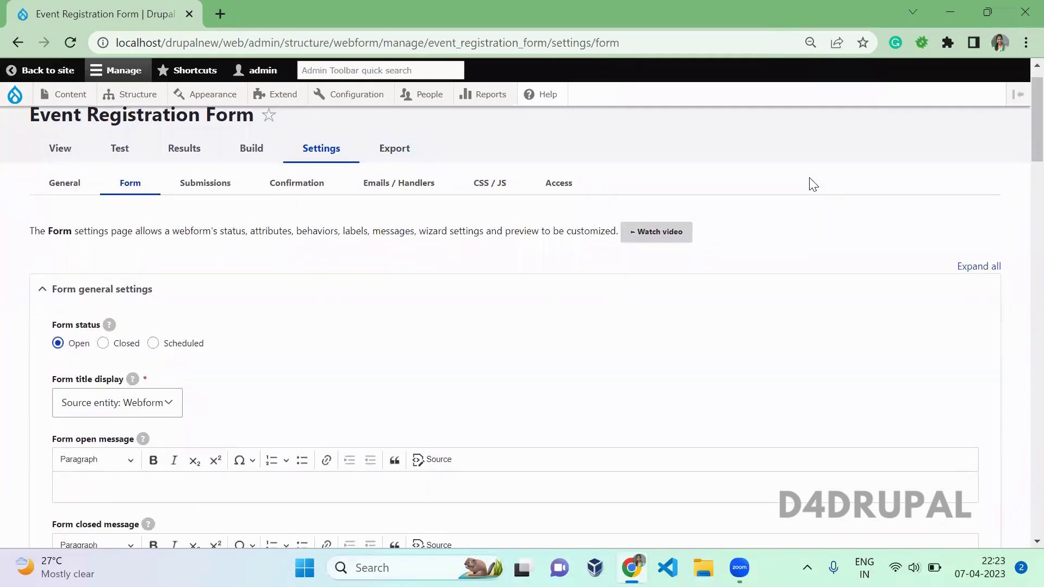
scroll(812, 185, down, 12)
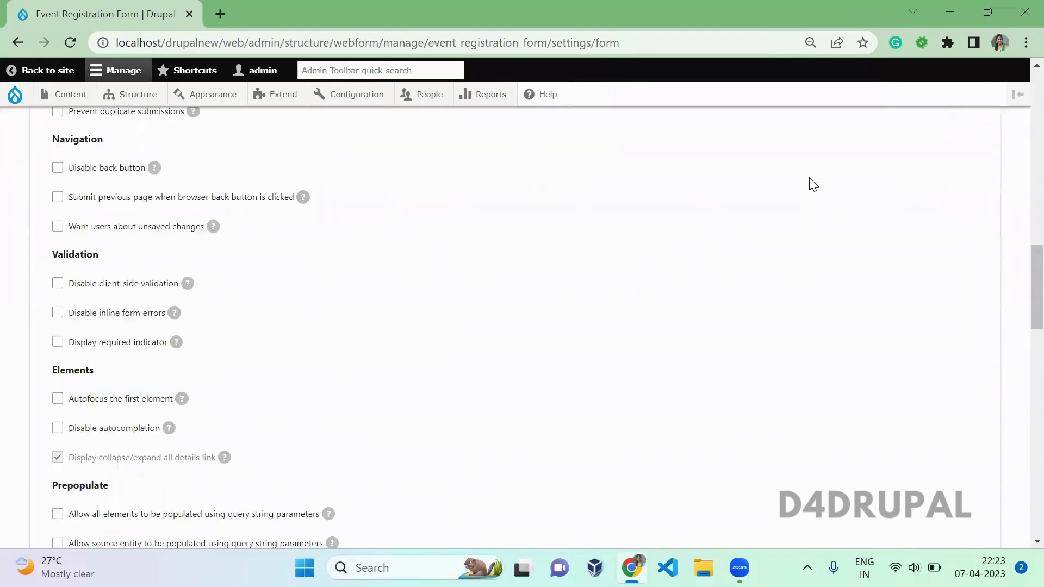
scroll(812, 185, down, 5)
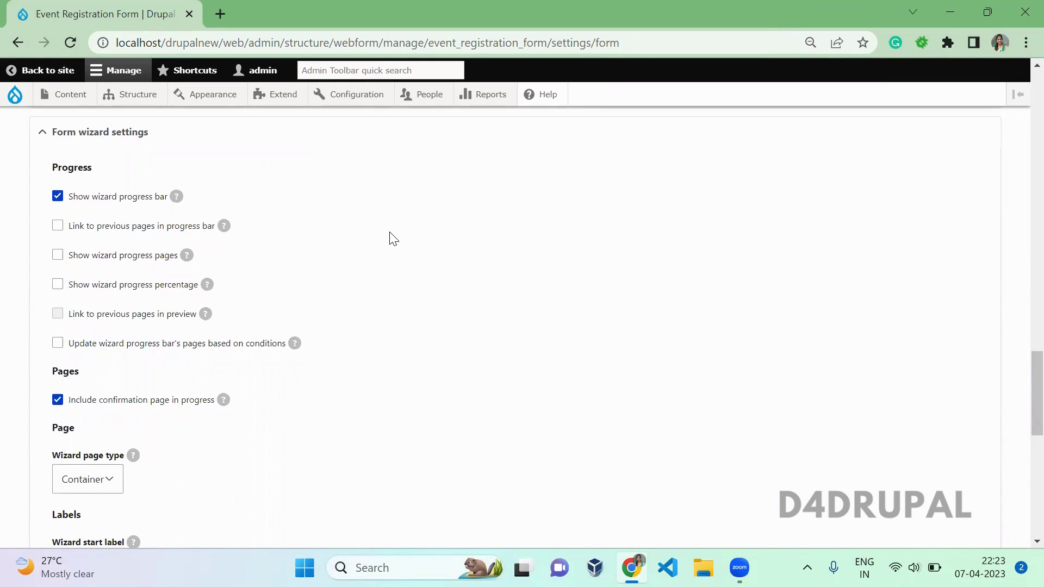
Step: Enable 'Show wizard progress pages' and 'Show wizard progress percentage', then save the settings
click(93, 256)
click(114, 288)
click(512, 284)
scroll(1021, 363, down, 10)
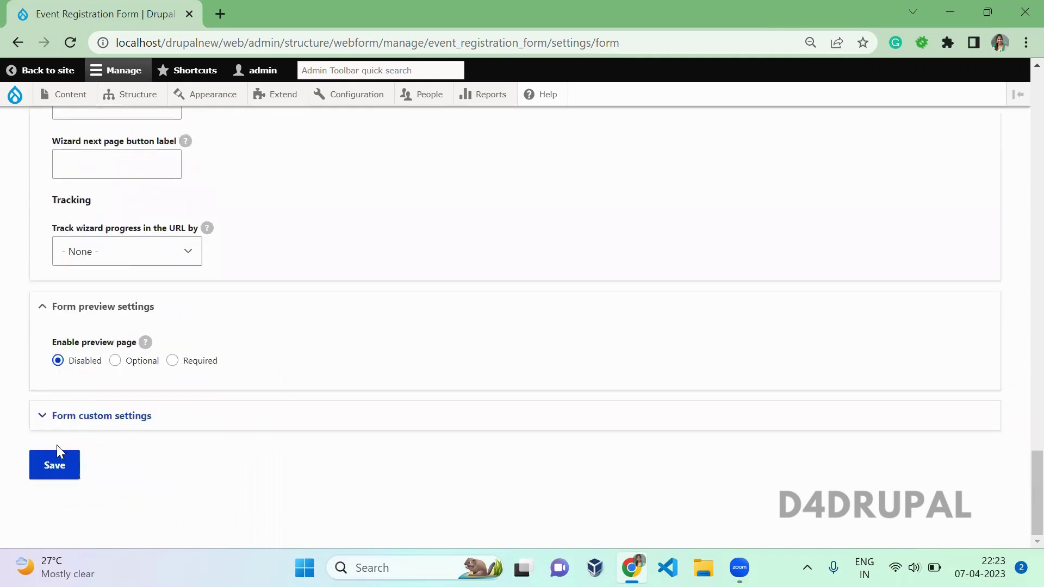
click(64, 463)
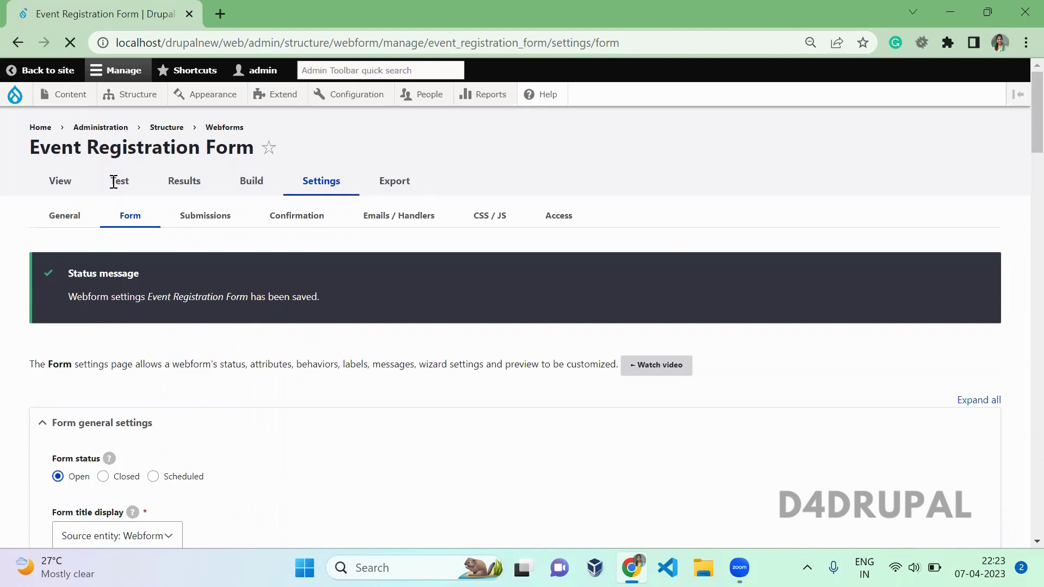
Step: Open the Test page and check the progress reads '1 of 3 (0%)'
click(120, 182)
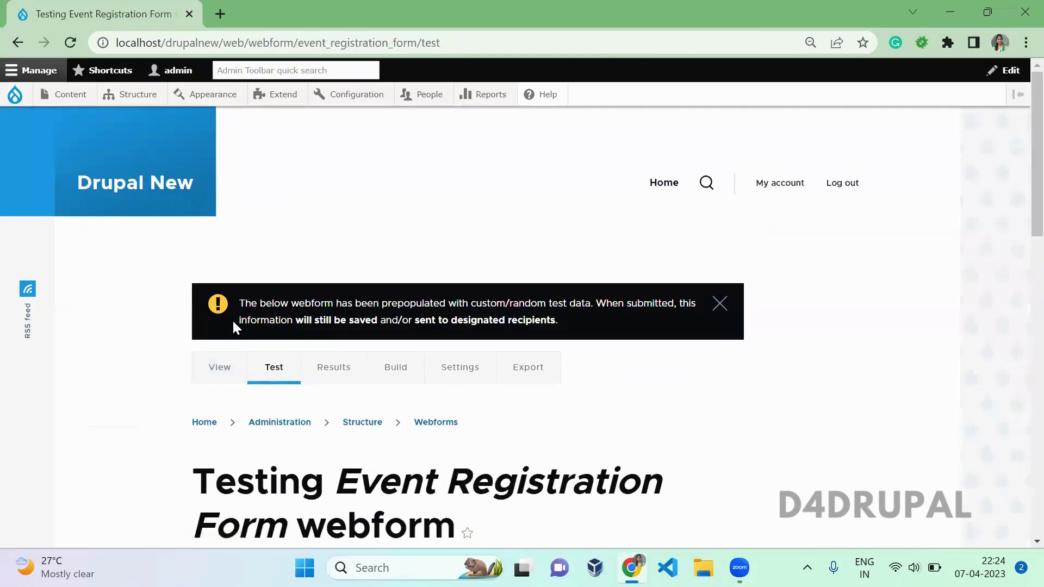
scroll(233, 325, down, 8)
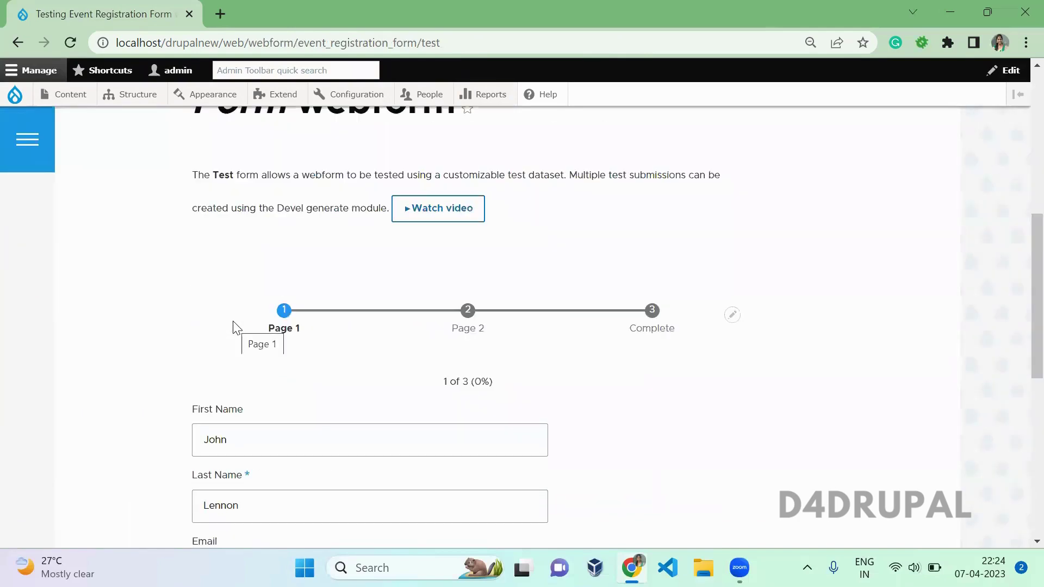
drag(449, 380, 506, 389)
click(450, 380)
click(509, 389)
scroll(508, 388, down, 8)
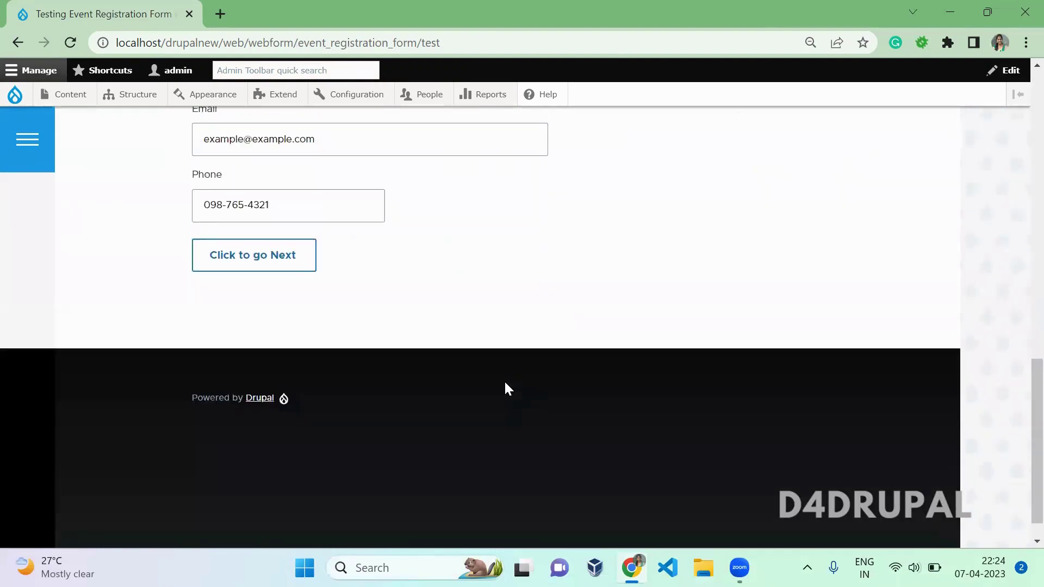
Step: Advance to Page 2, confirm '2 of 3 (50%)', and submit the test entry
click(291, 269)
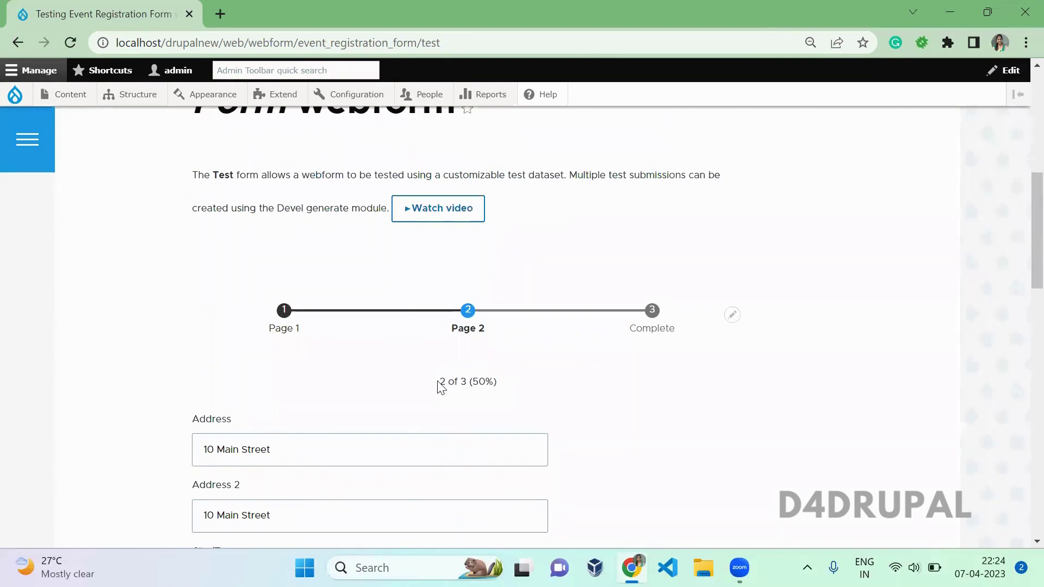
double_click(447, 381)
drag(498, 381, 460, 380)
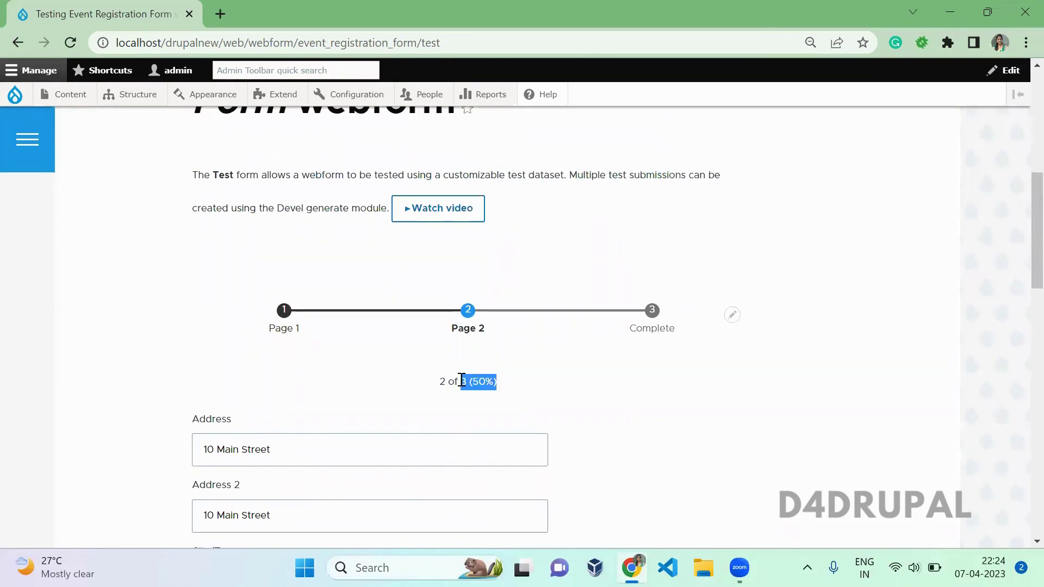
click(583, 414)
scroll(583, 414, down, 12)
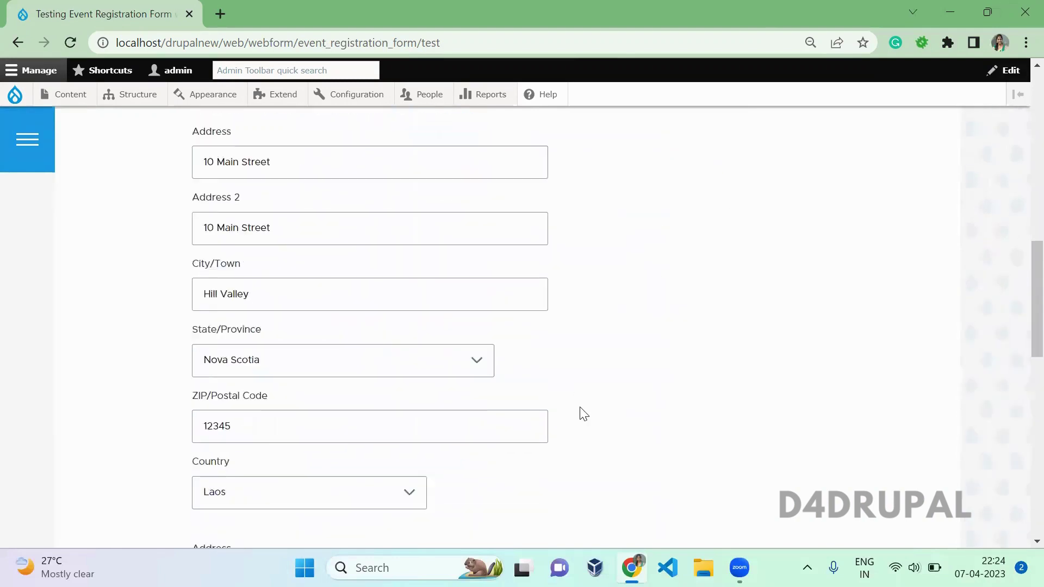
scroll(582, 414, down, 4)
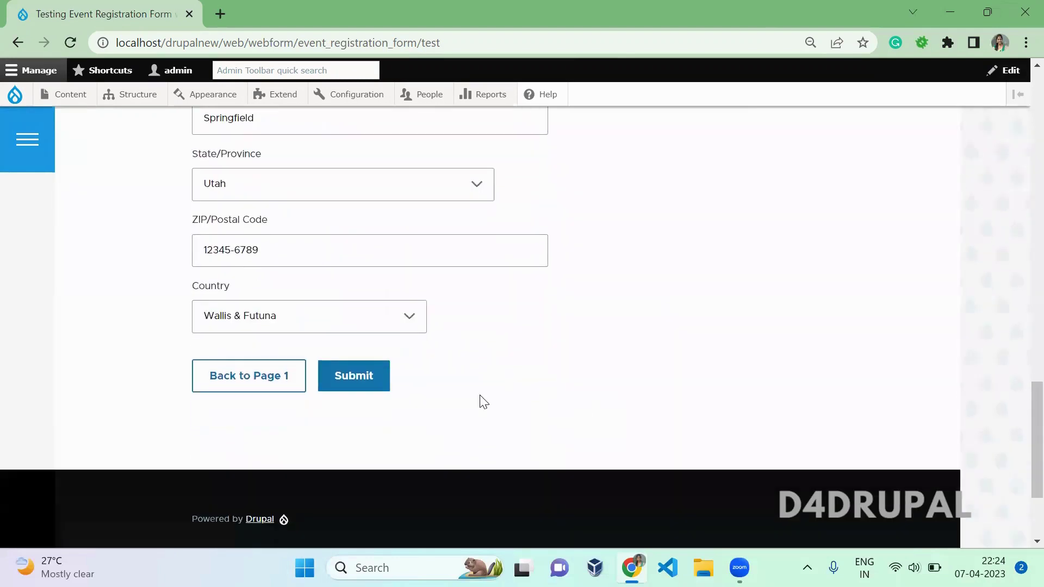
click(348, 376)
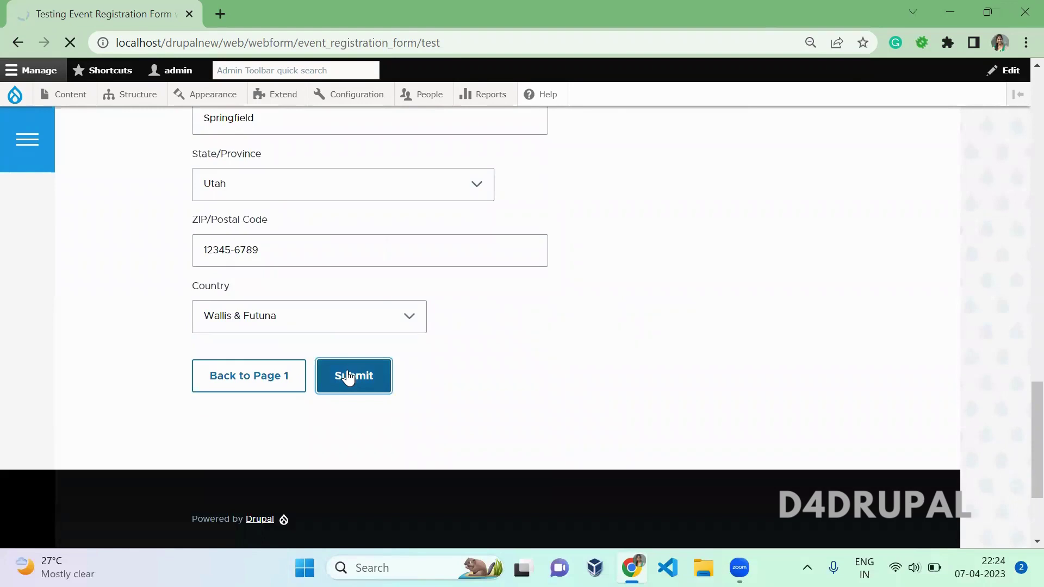